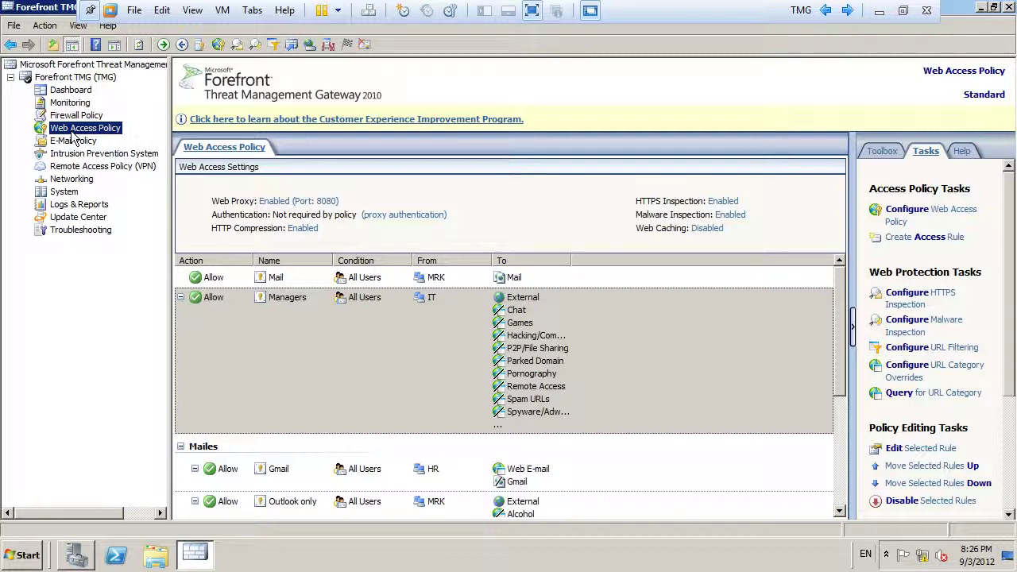
Step: Open the DiffServ preferences and enable network traffic prioritization according to DiffServ bits
{"action": "left_click_drag", "start_coordinate": [1009, 215], "coordinate": [1009, 343]}
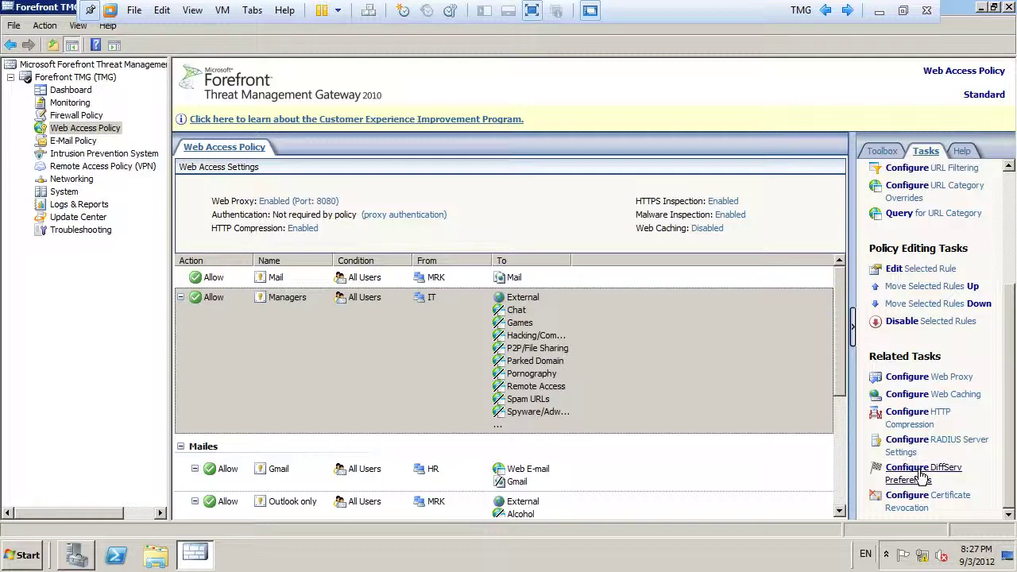
{"action": "left_click", "coordinate": [921, 475]}
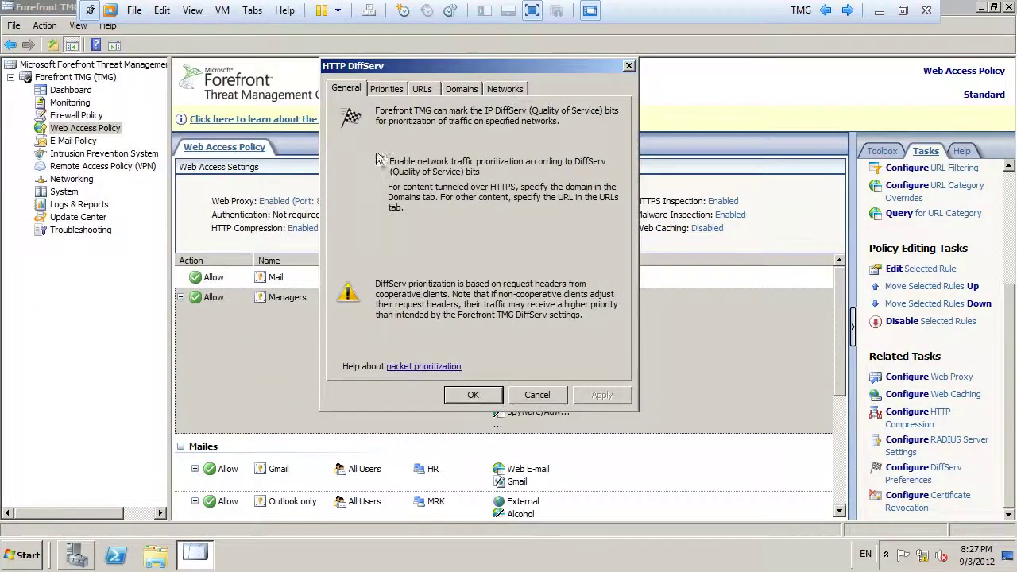
{"action": "left_click", "coordinate": [381, 162]}
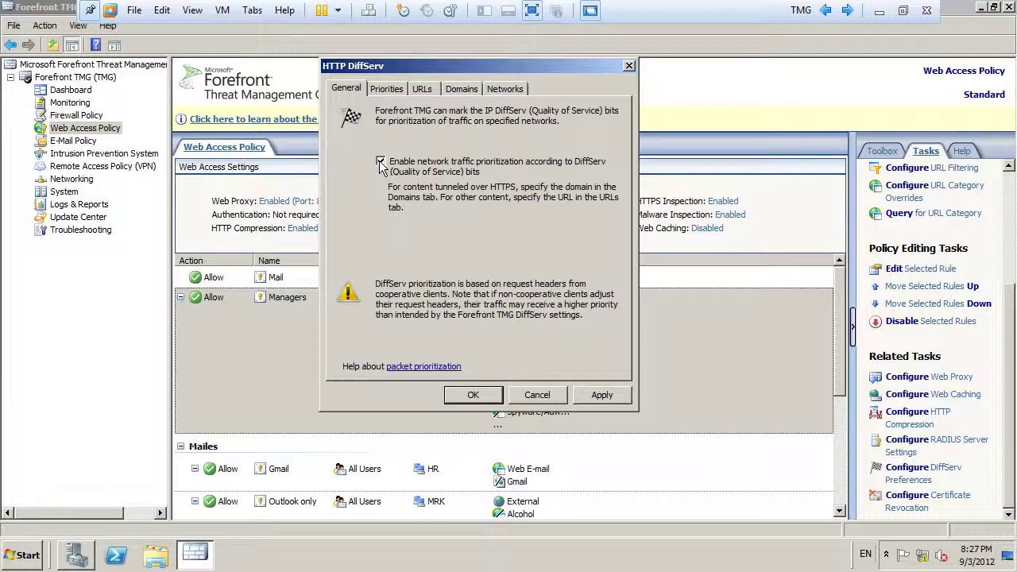
Step: Start a new priority named 1 with DiffServ bits 100000 and a size limit of 1 byte
{"action": "left_click", "coordinate": [388, 89]}
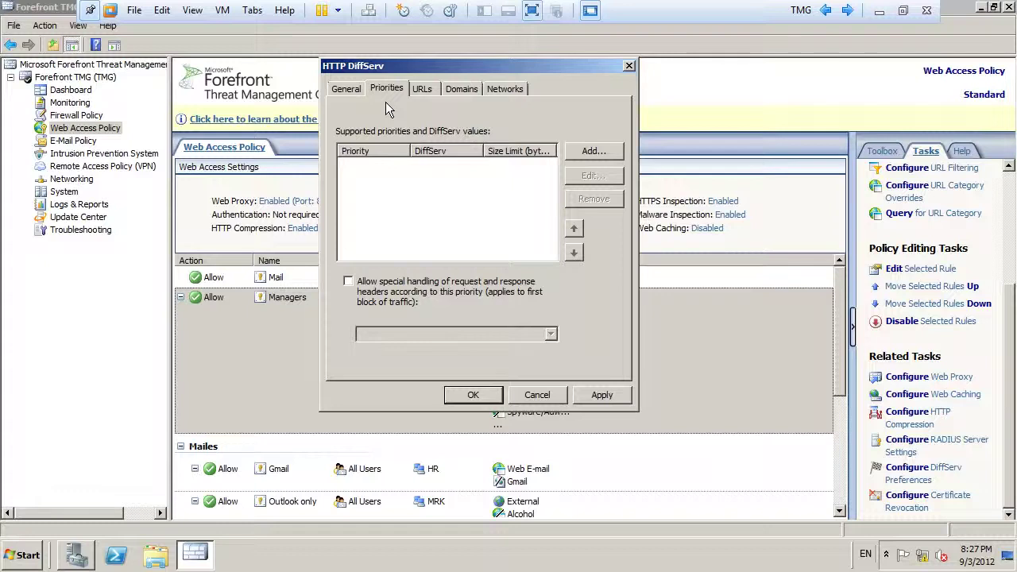
{"action": "left_click", "coordinate": [610, 151]}
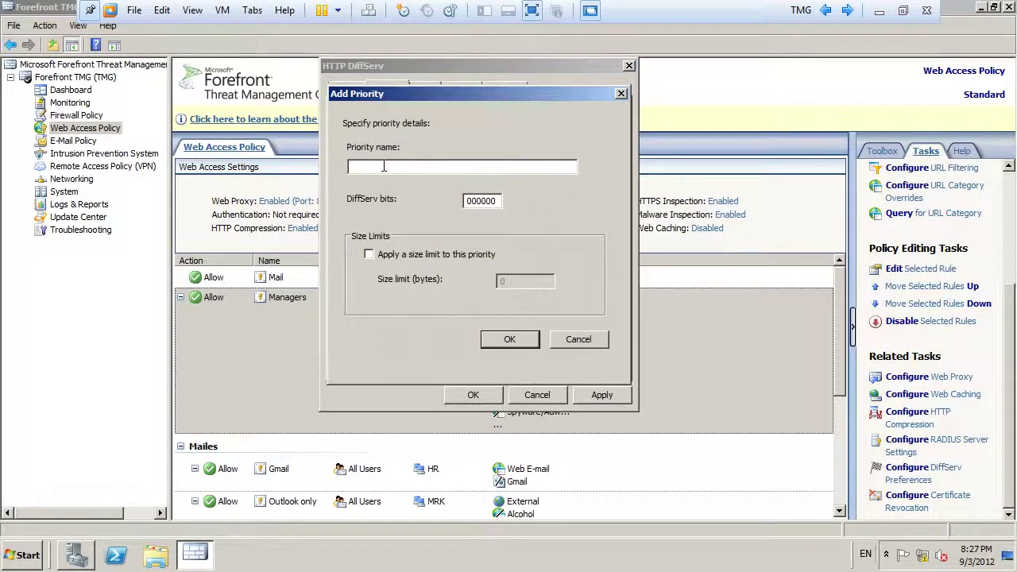
{"action": "type", "text": "1"}
{"action": "left_click", "coordinate": [466, 201]}
{"action": "type", "text": "1"}
{"action": "left_click", "coordinate": [372, 256]}
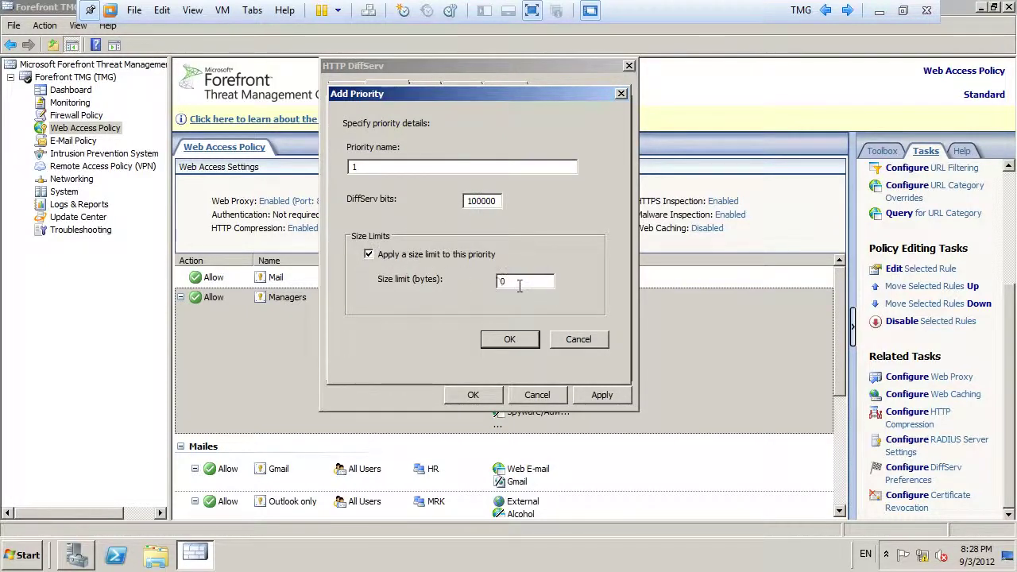
{"action": "left_click_drag", "start_coordinate": [519, 286], "coordinate": [499, 283]}
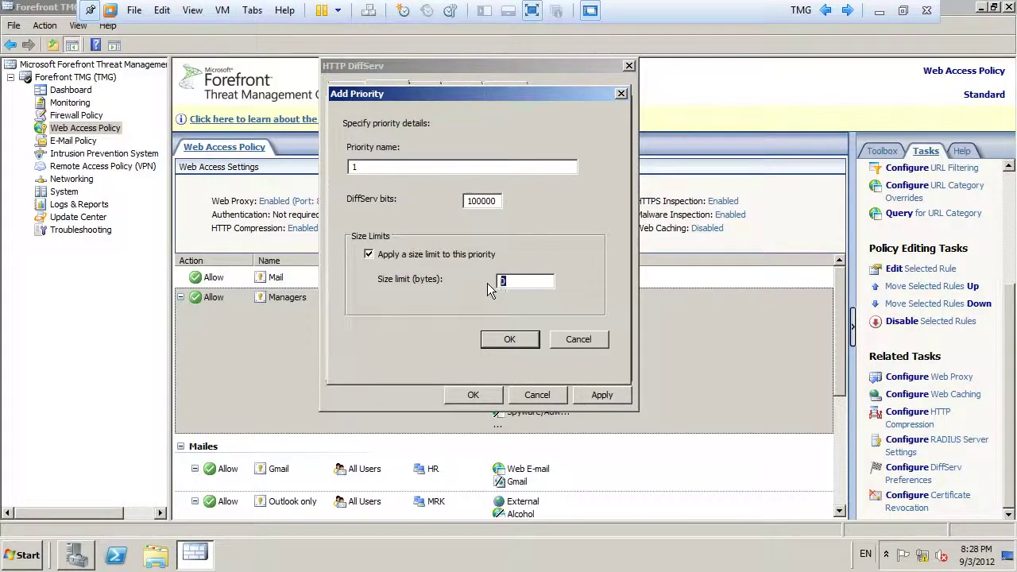
{"action": "type", "text": "1"}
Step: Set priority 1's size limit to 200000 bytes and add the priority to the list
{"action": "left_click_drag", "start_coordinate": [498, 200], "coordinate": [460, 200]}
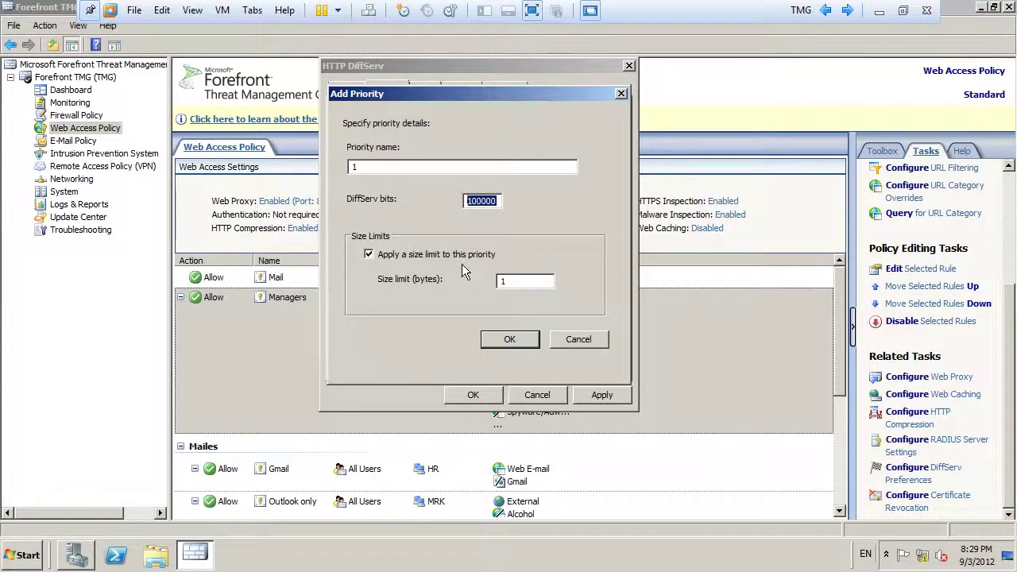
{"action": "double_click", "coordinate": [499, 282]}
{"action": "type", "text": "2000000"}
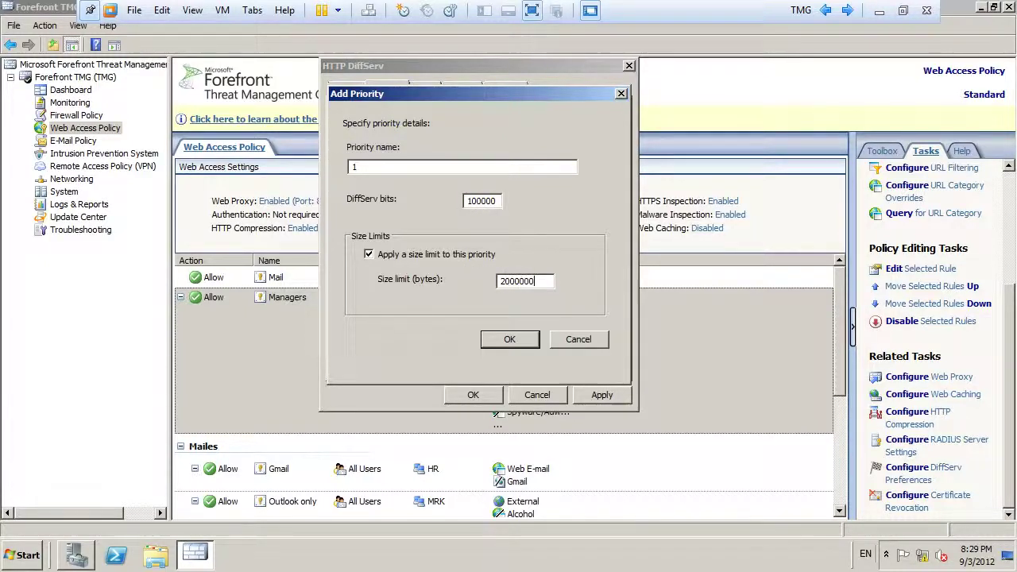
{"action": "key", "text": "BackSpace"}
{"action": "left_click_drag", "start_coordinate": [392, 170], "coordinate": [338, 166]}
{"action": "left_click_drag", "start_coordinate": [500, 201], "coordinate": [463, 198]}
{"action": "left_click_drag", "start_coordinate": [545, 281], "coordinate": [496, 282]}
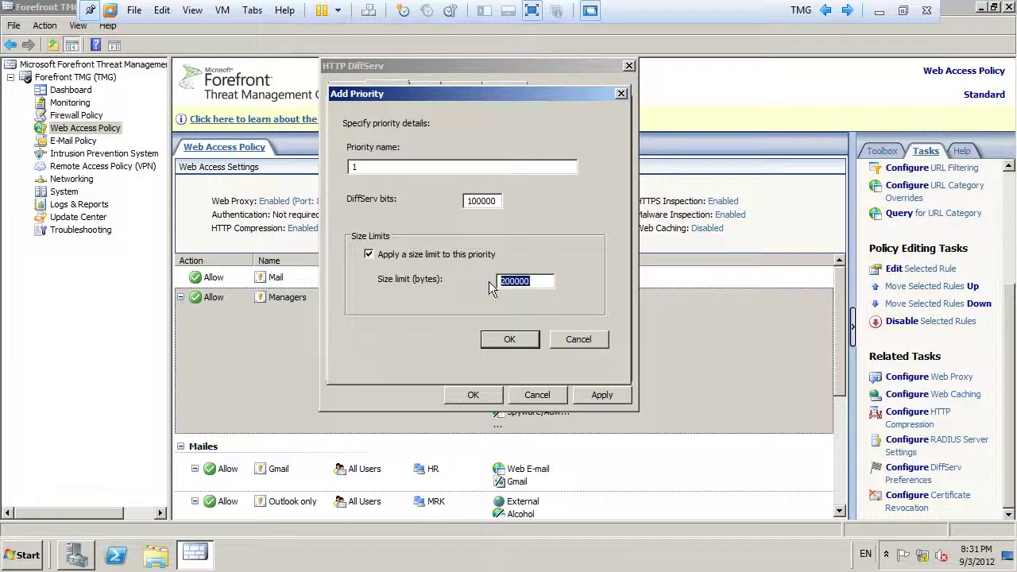
{"action": "left_click", "coordinate": [367, 255]}
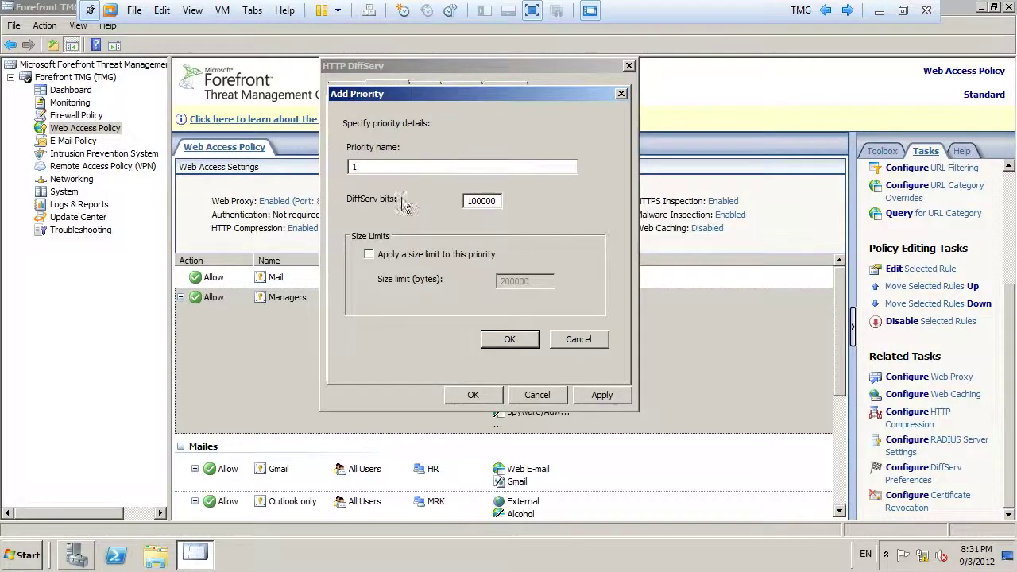
{"action": "left_click", "coordinate": [369, 255]}
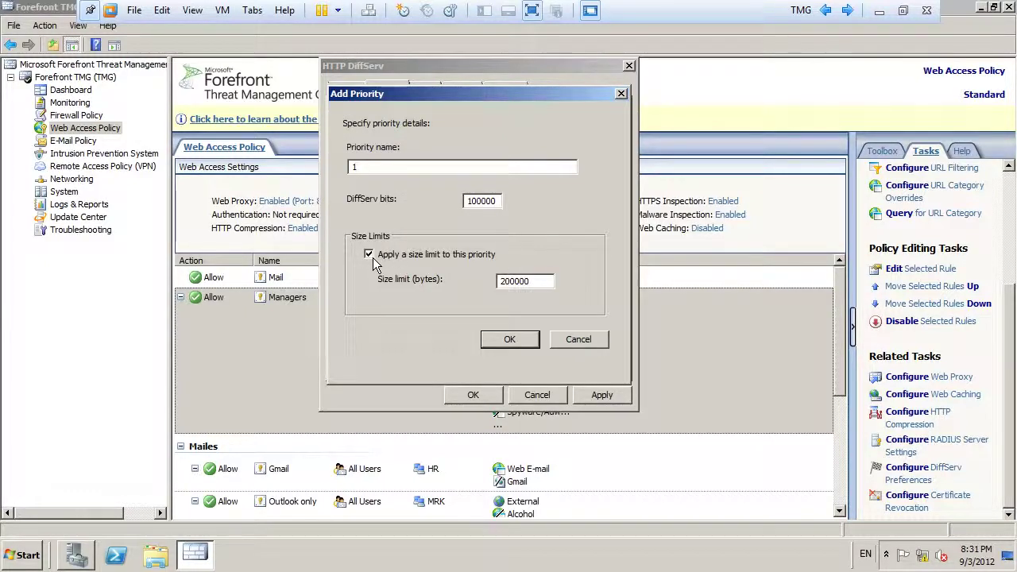
{"action": "left_click", "coordinate": [506, 342]}
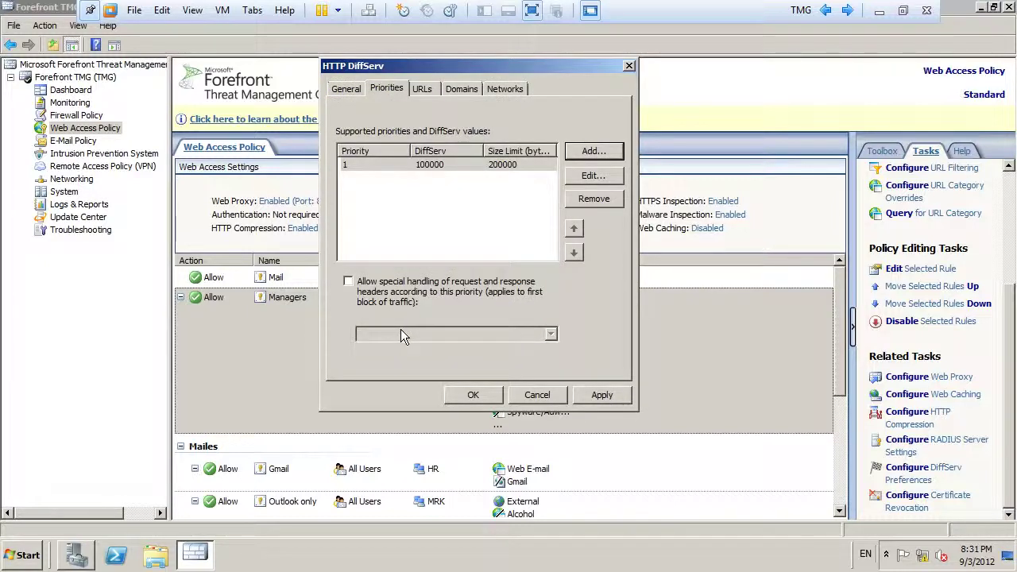
Step: Start a second priority named 2 with DiffServ bits 900000 and a size limit of 100000 bytes, and try to save it
{"action": "left_click", "coordinate": [597, 152]}
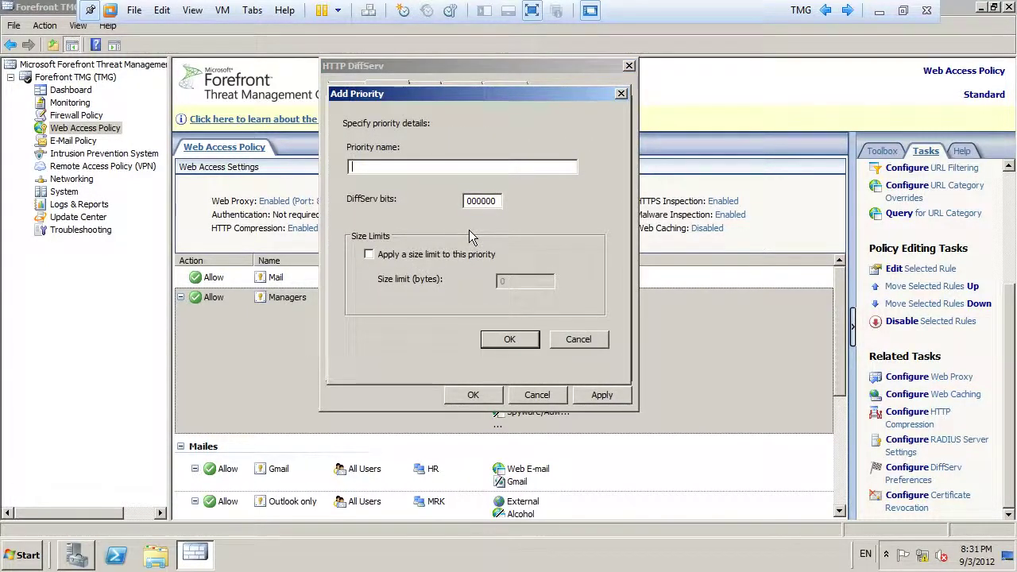
{"action": "type", "text": "2"}
{"action": "key", "text": "Delete"}
{"action": "type", "text": "9"}
{"action": "left_click", "coordinate": [369, 254]}
{"action": "double_click", "coordinate": [509, 281]}
{"action": "type", "text": "100000"}
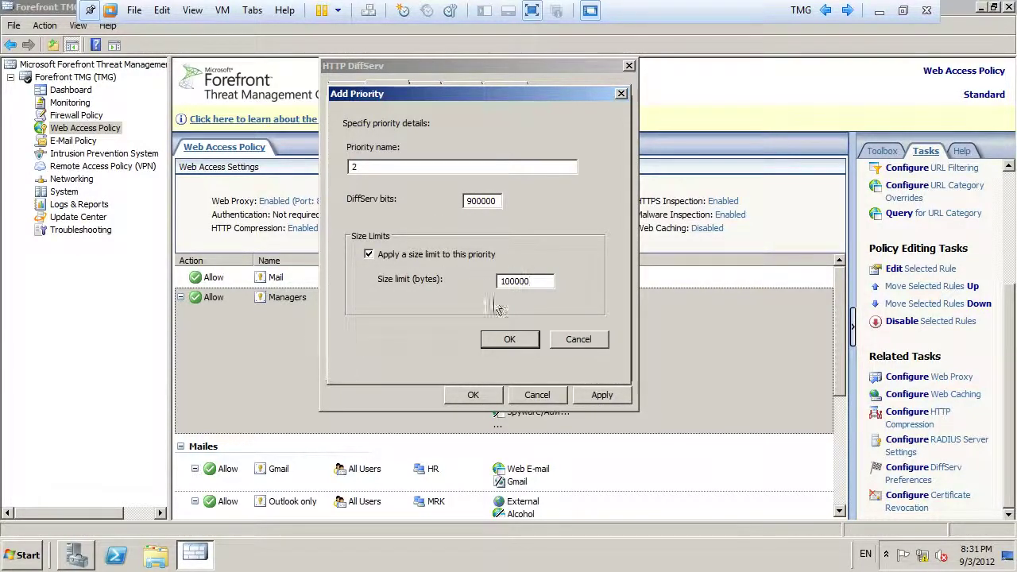
{"action": "left_click", "coordinate": [507, 342]}
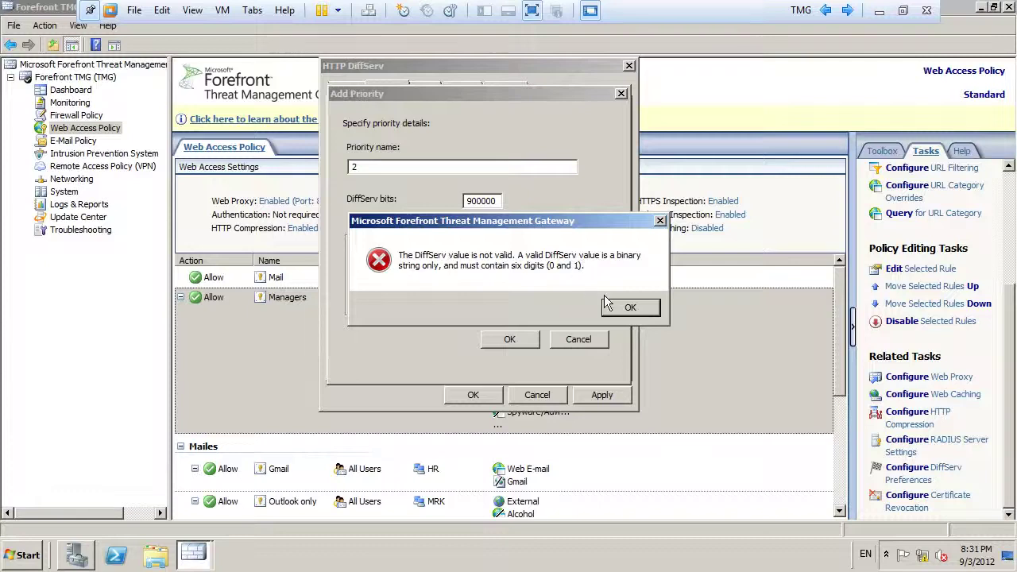
{"action": "left_click", "coordinate": [626, 306]}
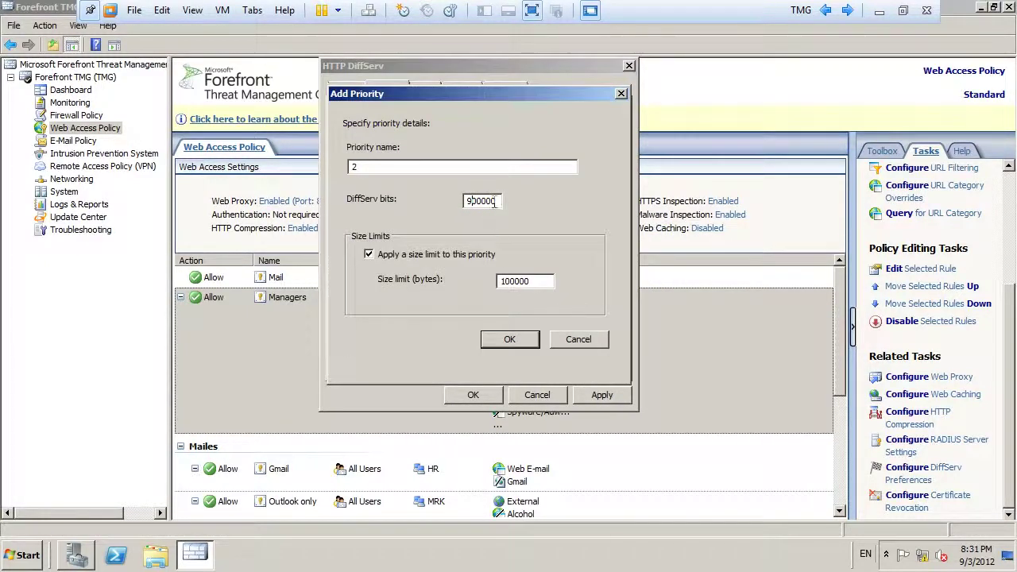
Step: Set priority 2's size limit to 1000000 bytes and try to save it again
{"action": "left_click", "coordinate": [533, 284]}
{"action": "left_click", "coordinate": [493, 339]}
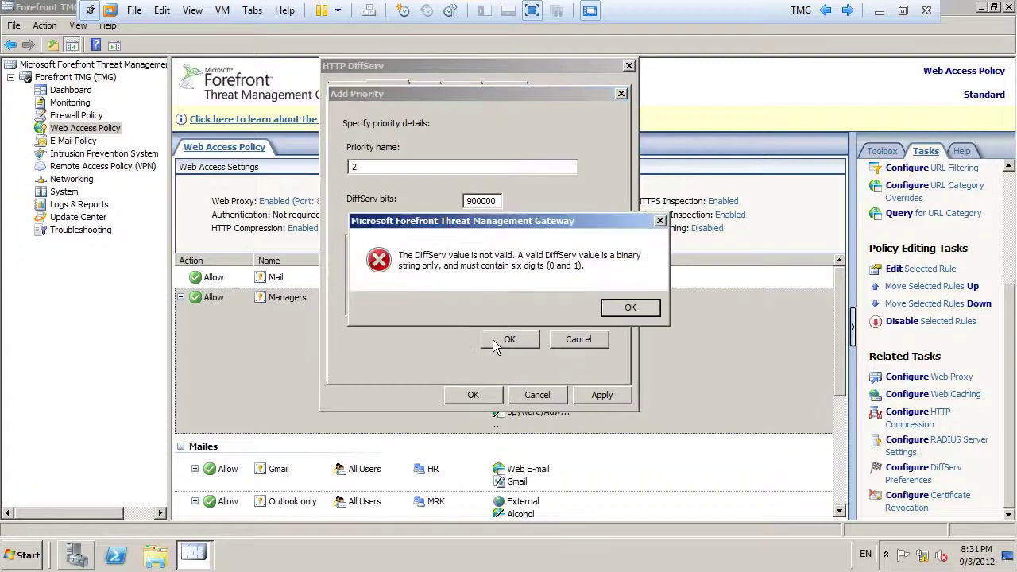
{"action": "left_click", "coordinate": [624, 308]}
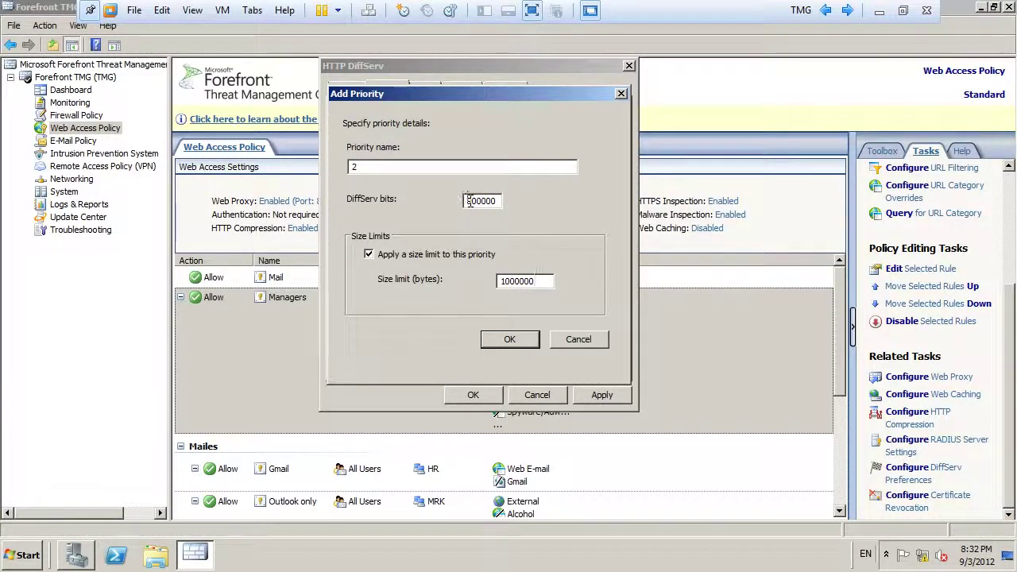
Step: Try to save priority 2 with DiffServ bits 0900000
{"action": "left_click_drag", "start_coordinate": [467, 201], "coordinate": [474, 201]}
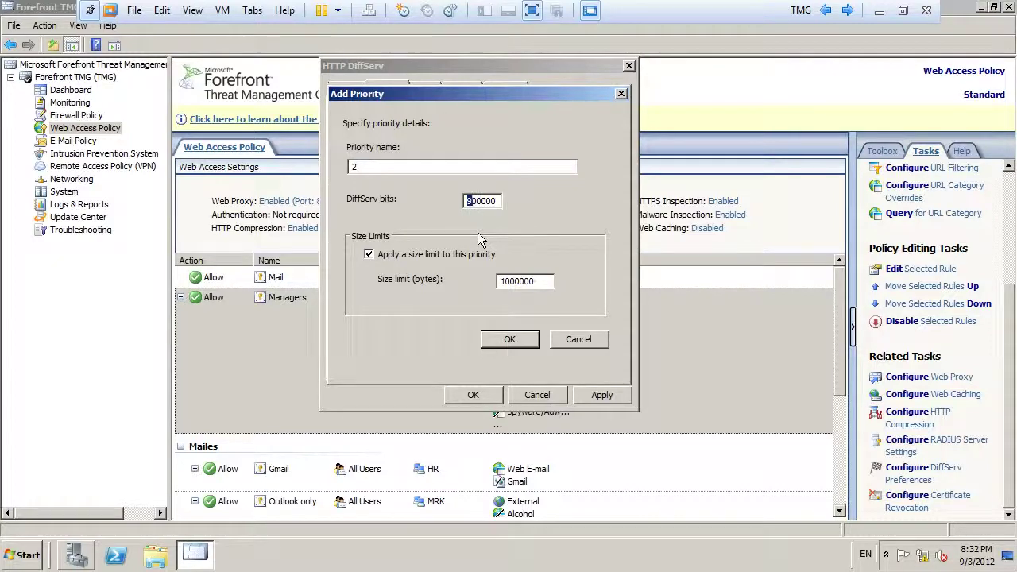
{"action": "type", "text": "09"}
{"action": "left_click", "coordinate": [501, 340]}
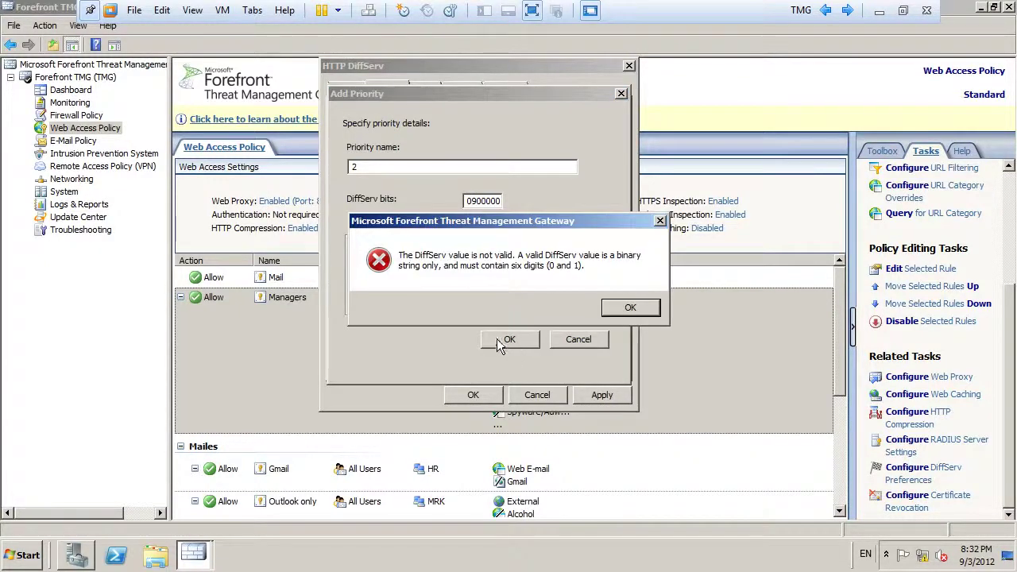
{"action": "left_click", "coordinate": [628, 309]}
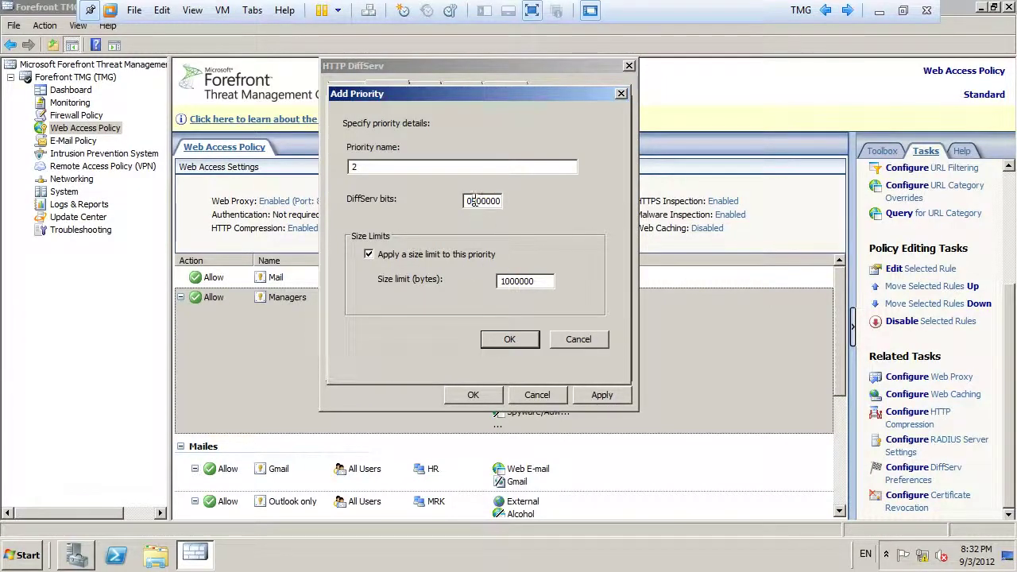
Step: Try to save priority 2 with DiffServ bits 1000000
{"action": "left_click_drag", "start_coordinate": [475, 201], "coordinate": [467, 200]}
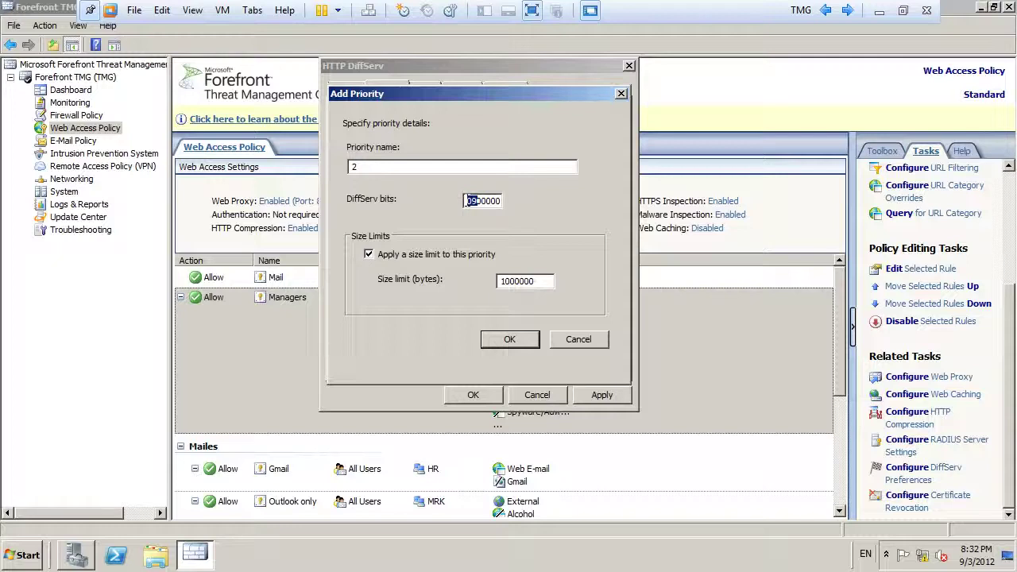
{"action": "type", "text": "10"}
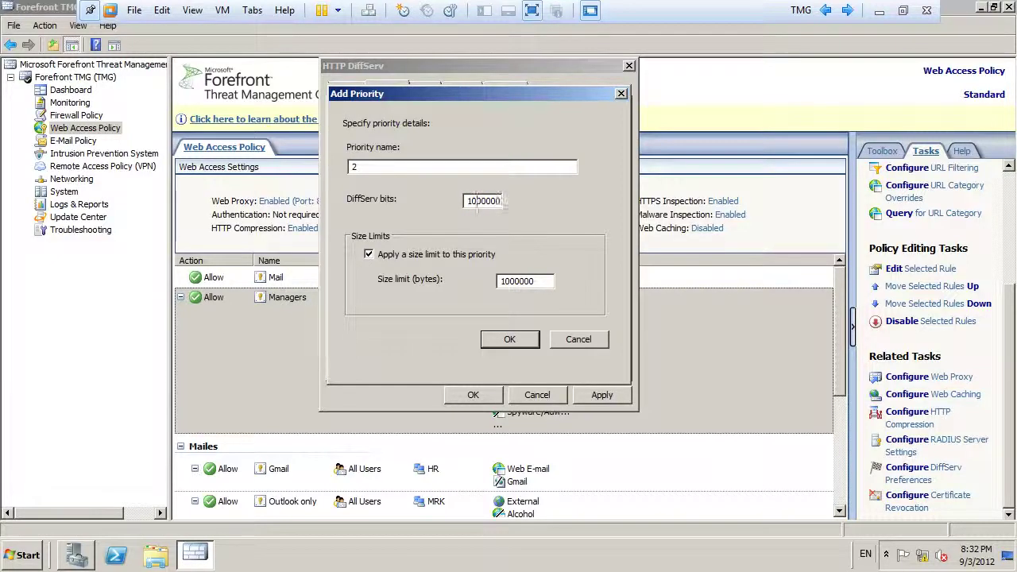
{"action": "left_click", "coordinate": [509, 340]}
{"action": "left_click", "coordinate": [638, 307]}
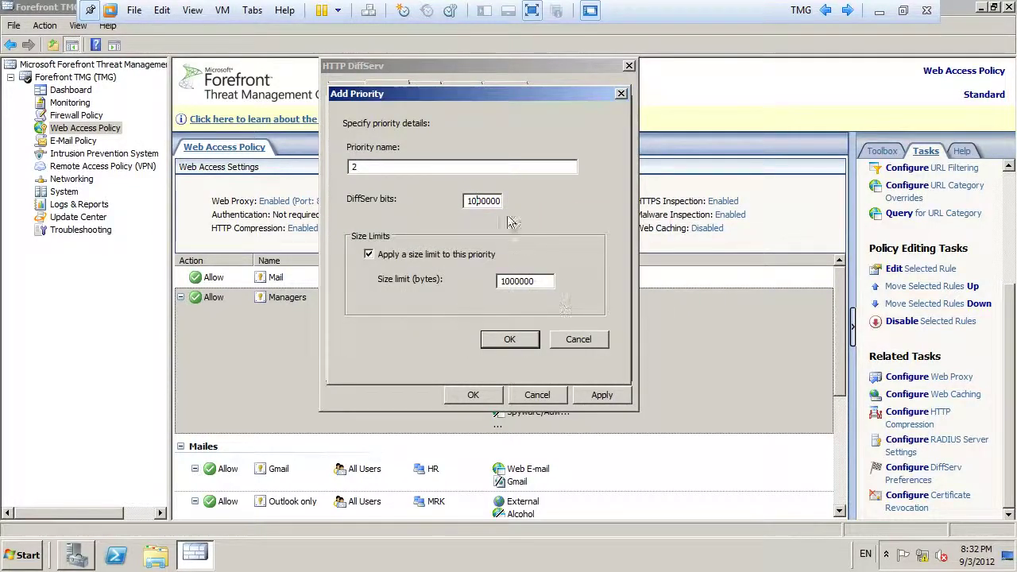
Step: Try to save priority 2 with DiffServ bits 100
{"action": "left_click_drag", "start_coordinate": [502, 201], "coordinate": [457, 202]}
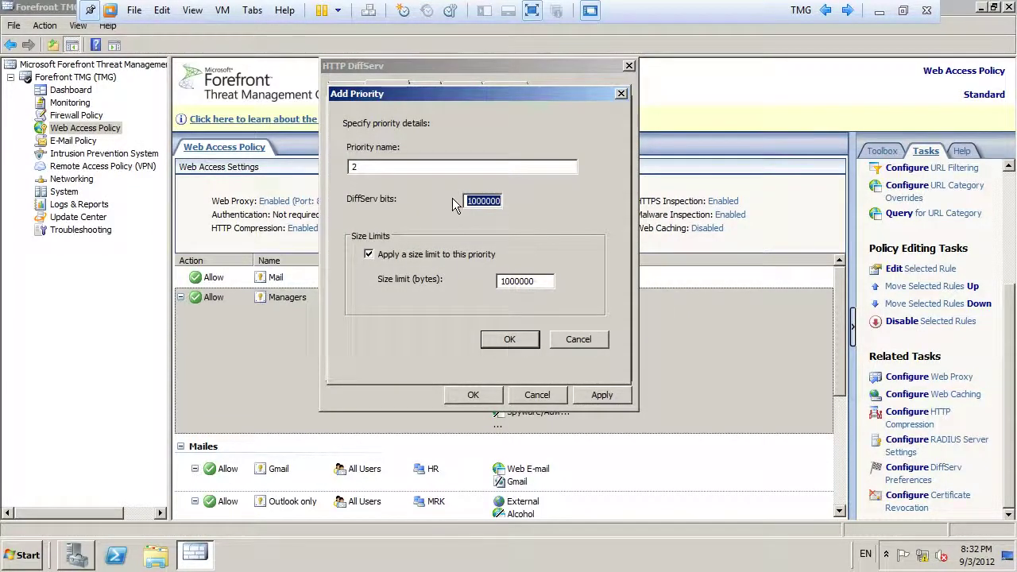
{"action": "type", "text": "1"}
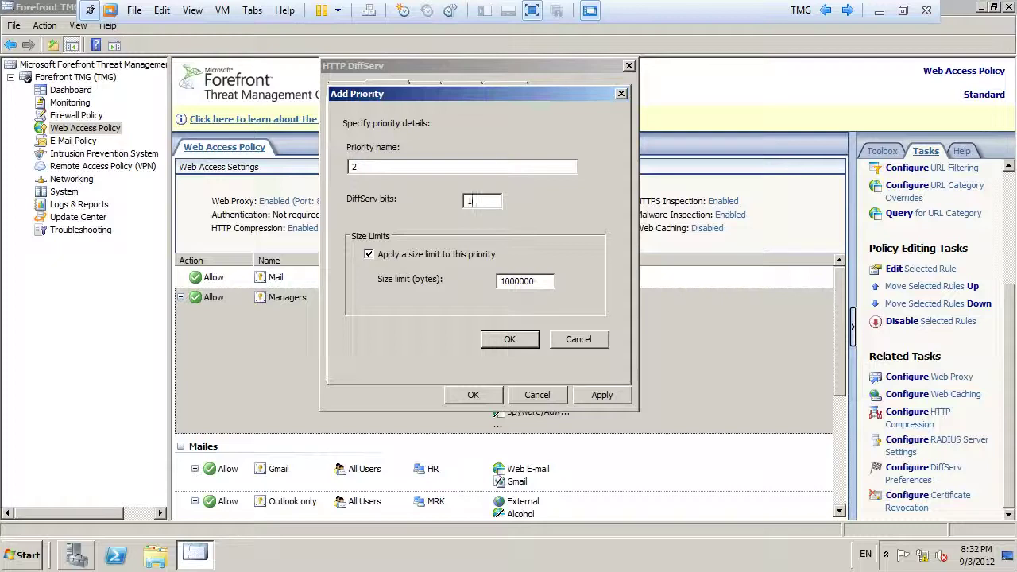
{"action": "type", "text": "00"}
{"action": "left_click_drag", "start_coordinate": [547, 281], "coordinate": [522, 281]}
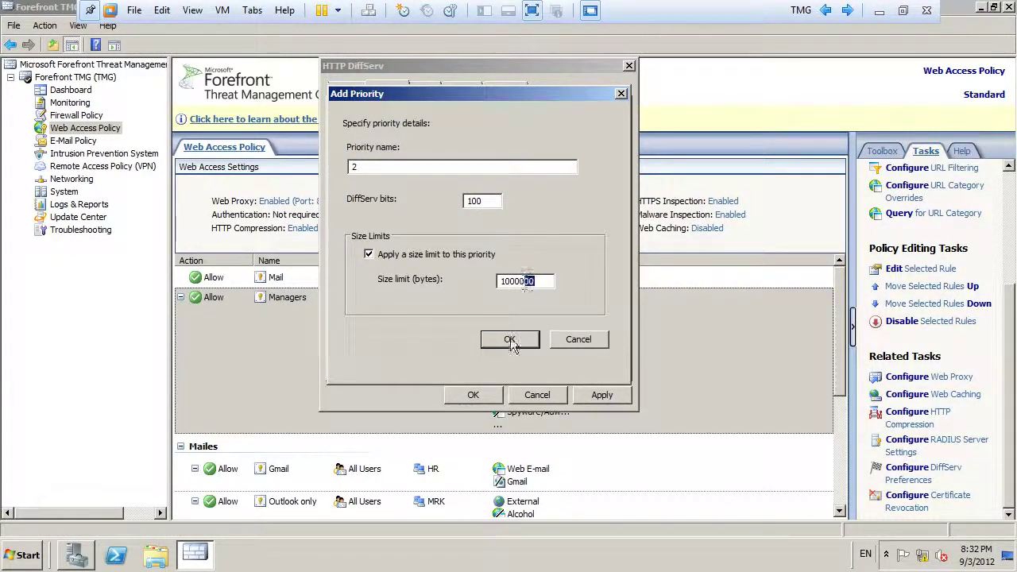
{"action": "left_click", "coordinate": [510, 340]}
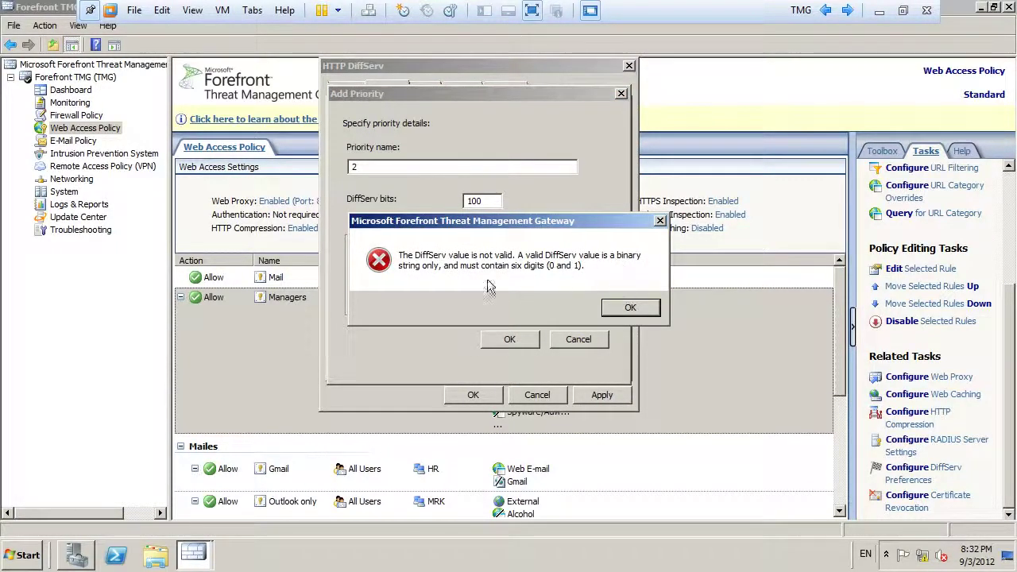
{"action": "left_click", "coordinate": [628, 308]}
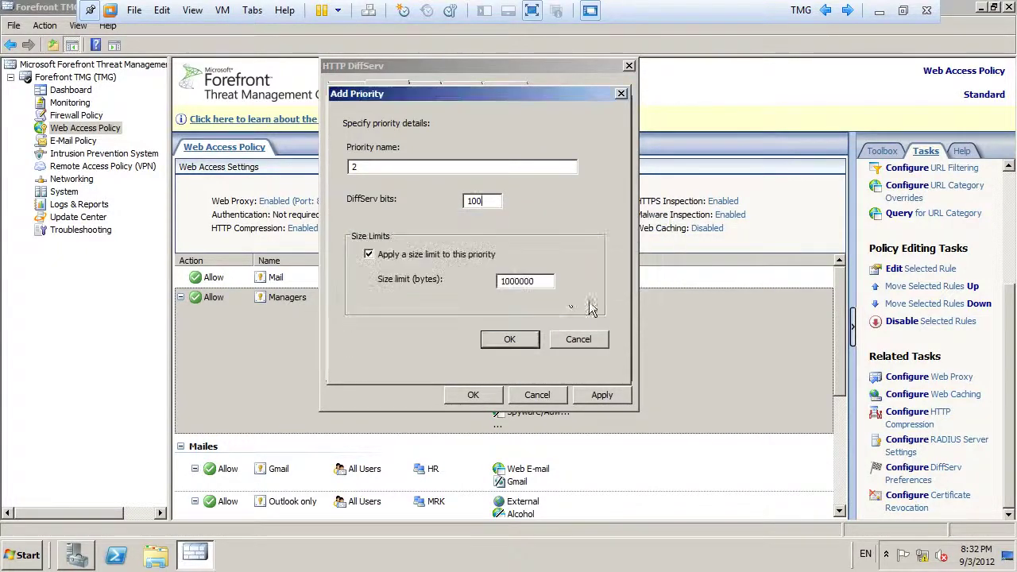
Step: Reduce priority 2's size limit to 100000 bytes and try to save it again
{"action": "left_click", "coordinate": [542, 284]}
{"action": "key", "text": "BackSpace"}
{"action": "left_click", "coordinate": [483, 201]}
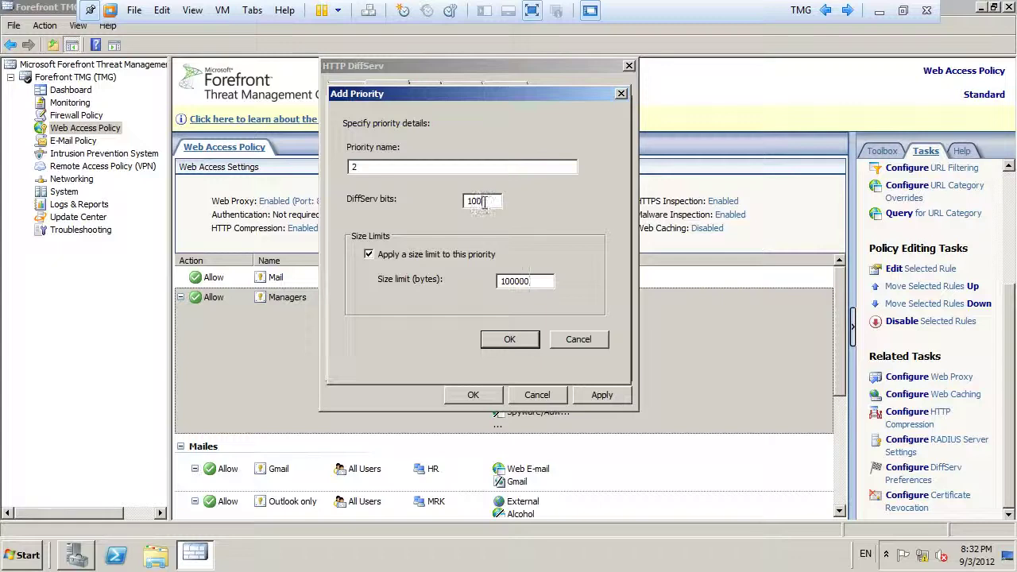
{"action": "left_click", "coordinate": [513, 338]}
{"action": "left_click", "coordinate": [626, 308]}
Step: Set priority 2's DiffServ bits to 100000 and its size limit to 1000000 bytes, and add it to the list
{"action": "double_click", "coordinate": [483, 201]}
{"action": "type", "text": "100000"}
{"action": "left_click_drag", "start_coordinate": [492, 200], "coordinate": [468, 200]}
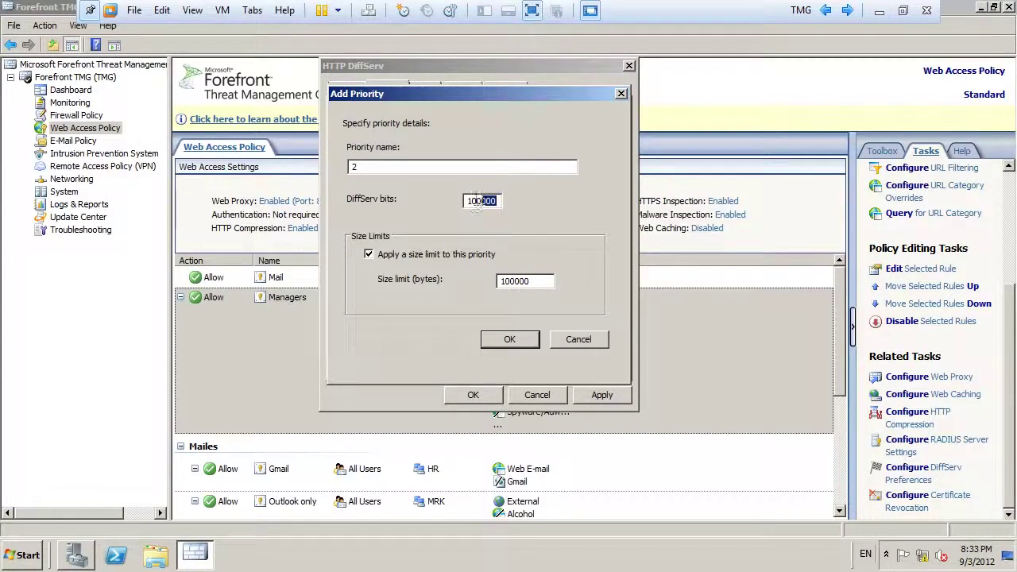
{"action": "left_click", "coordinate": [534, 283]}
{"action": "type", "text": "0"}
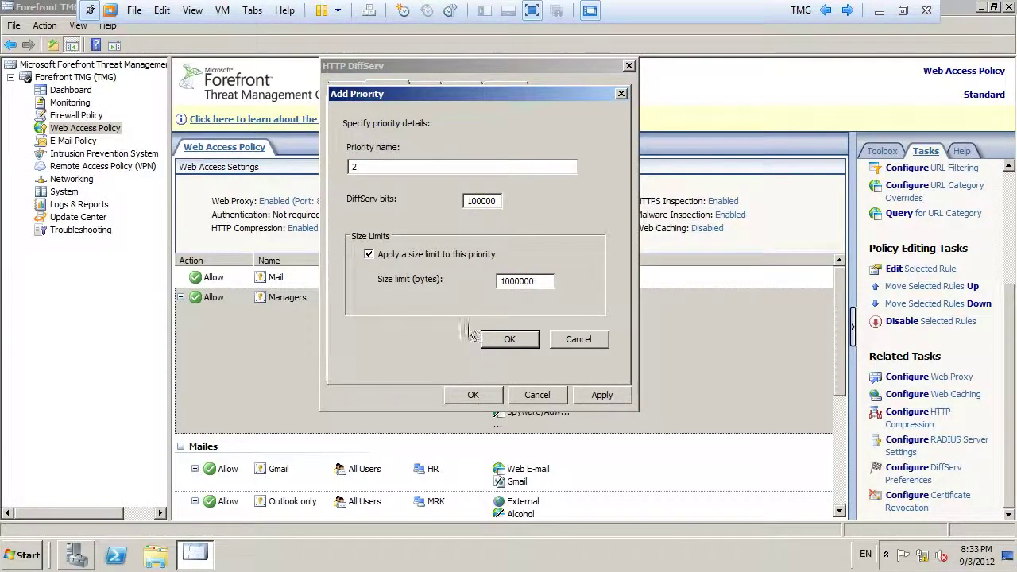
{"action": "left_click", "coordinate": [510, 339]}
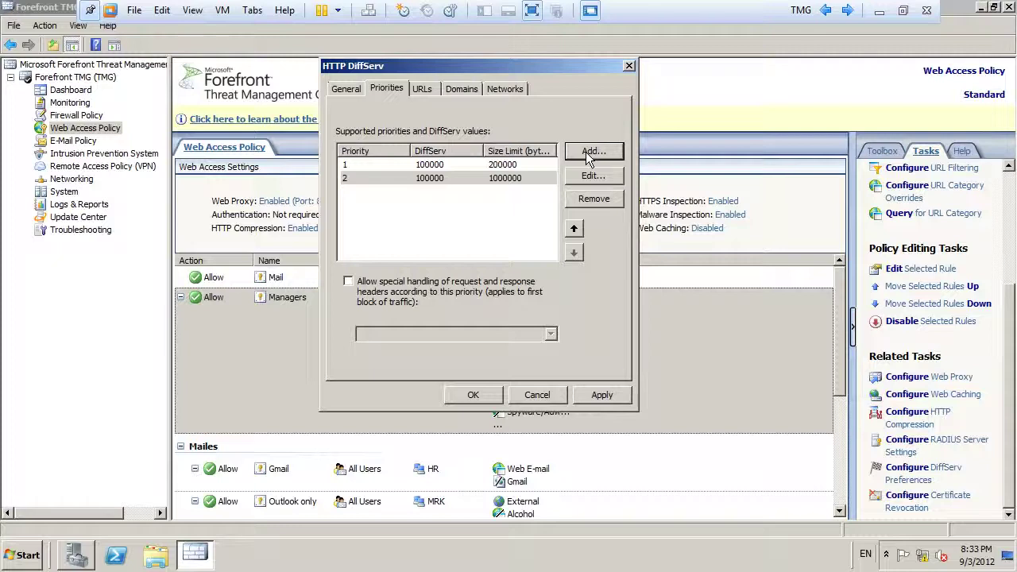
{"action": "left_click", "coordinate": [425, 89]}
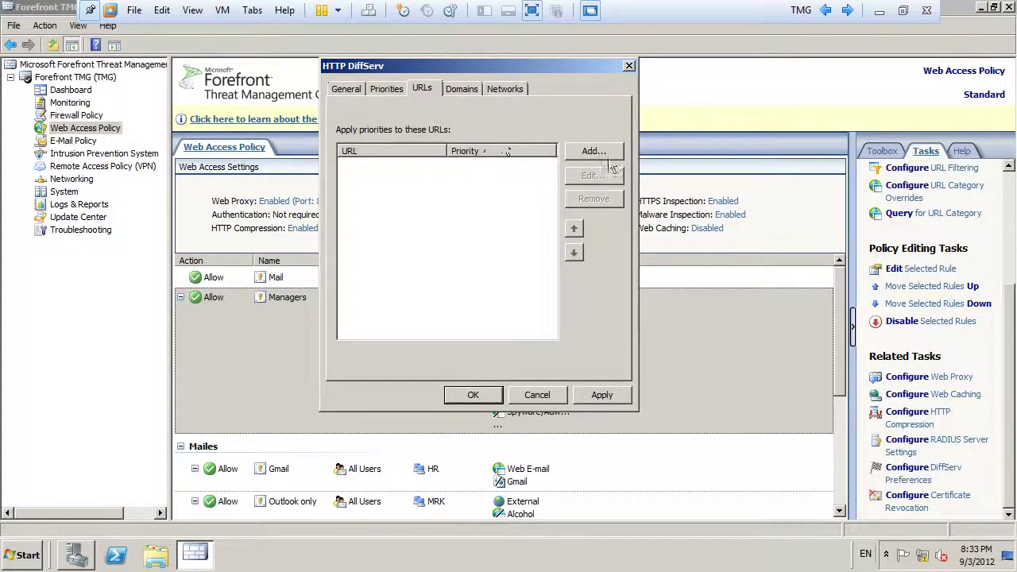
{"action": "left_click", "coordinate": [604, 152]}
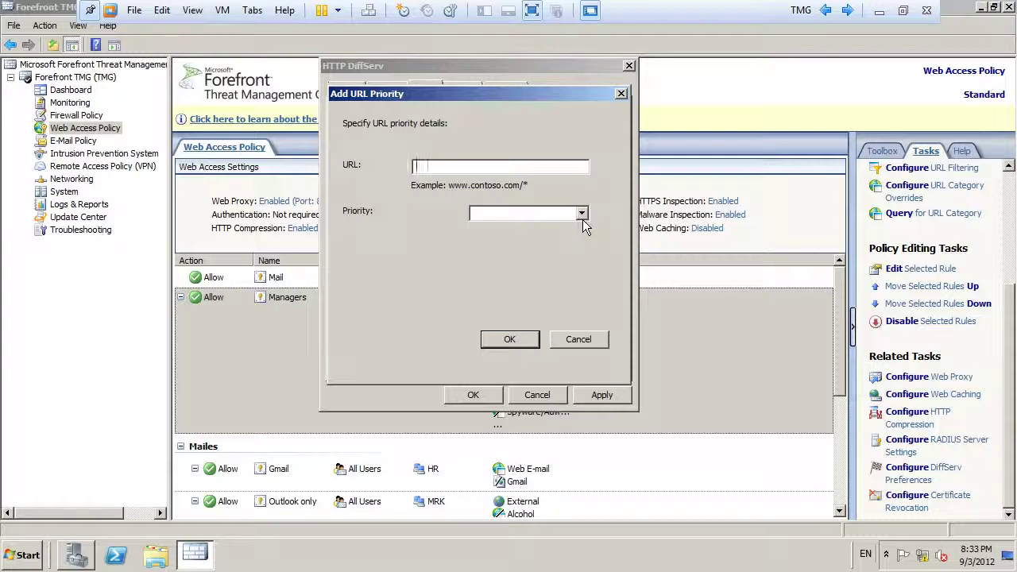
{"action": "type", "text": "www.yahoo.com/*"}
{"action": "left_click", "coordinate": [582, 212]}
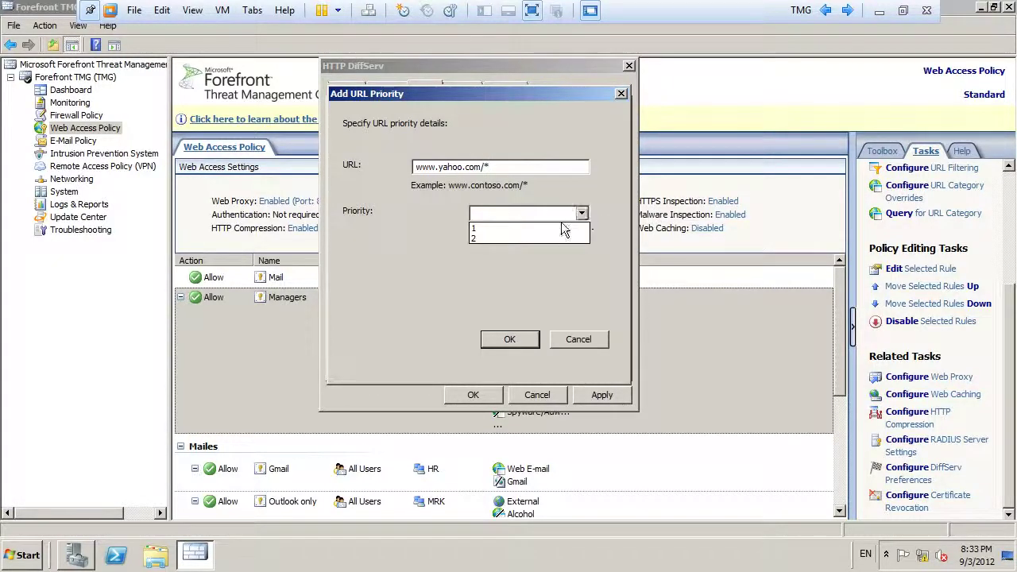
{"action": "left_click", "coordinate": [521, 228]}
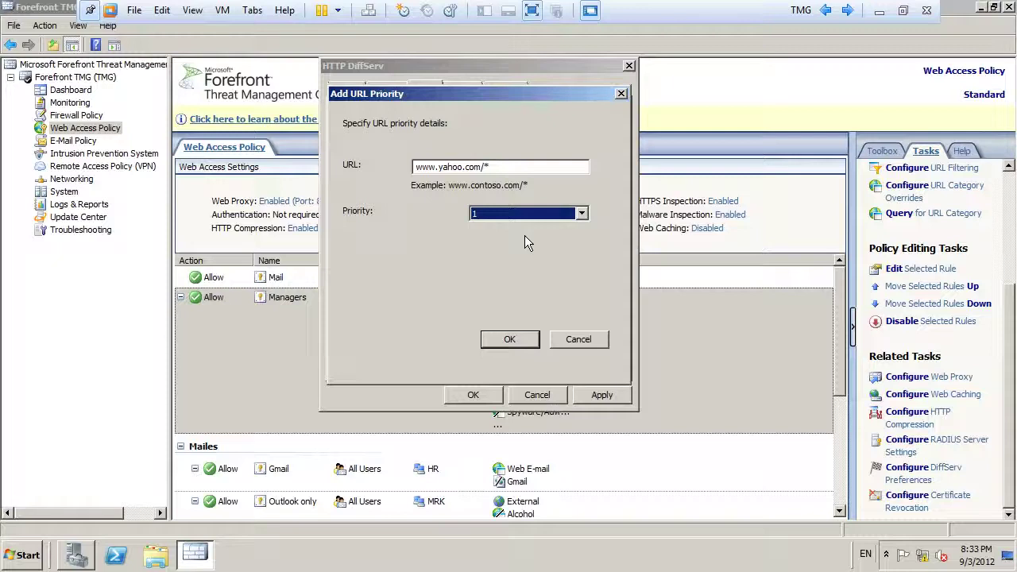
{"action": "left_click", "coordinate": [508, 339]}
{"action": "left_click", "coordinate": [461, 89]}
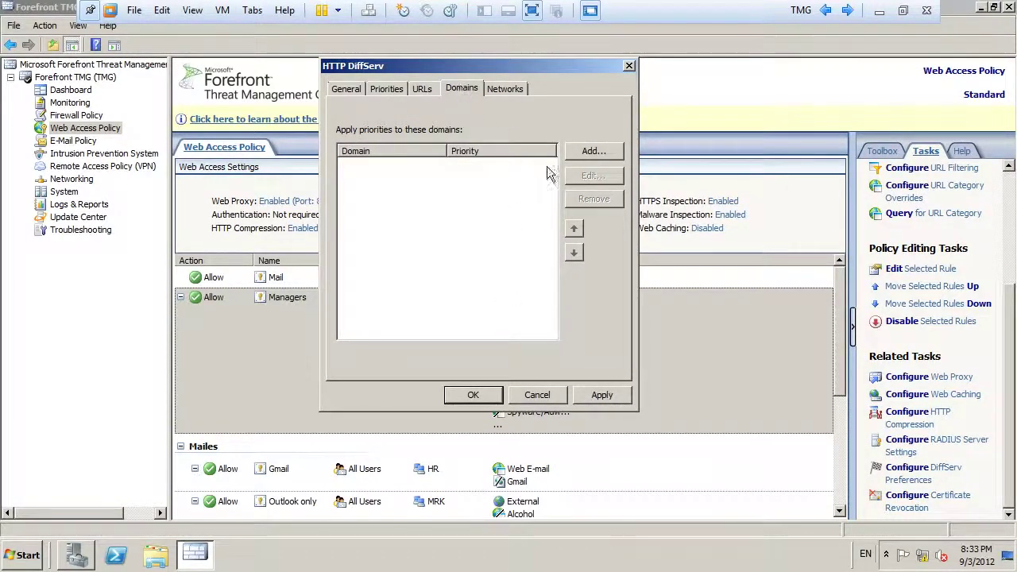
{"action": "left_click", "coordinate": [594, 152]}
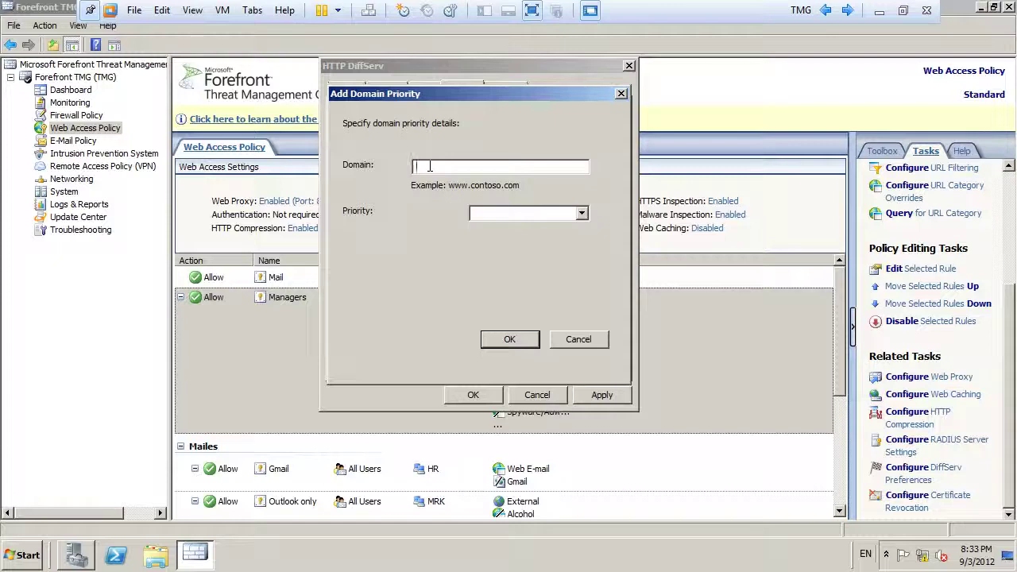
{"action": "left_click", "coordinate": [581, 213]}
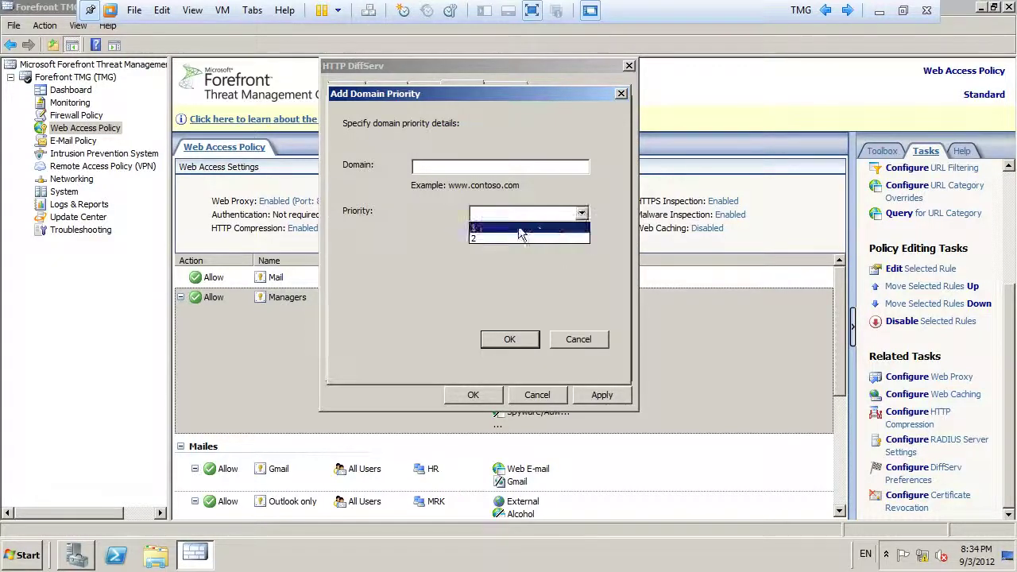
{"action": "left_click", "coordinate": [514, 226]}
{"action": "left_click", "coordinate": [453, 167]}
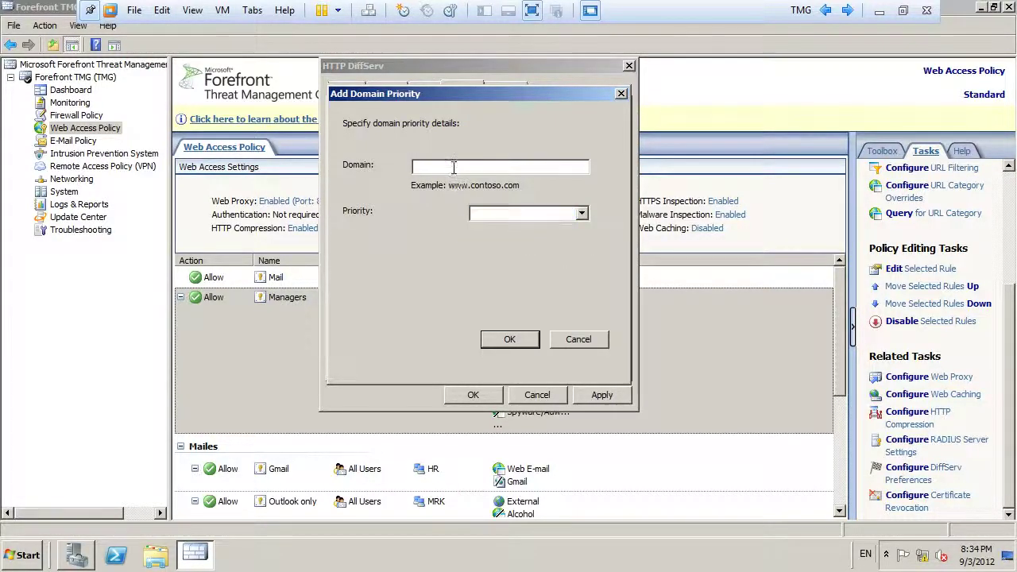
{"action": "type", "text": "www.yahoo.com"}
{"action": "left_click", "coordinate": [511, 339]}
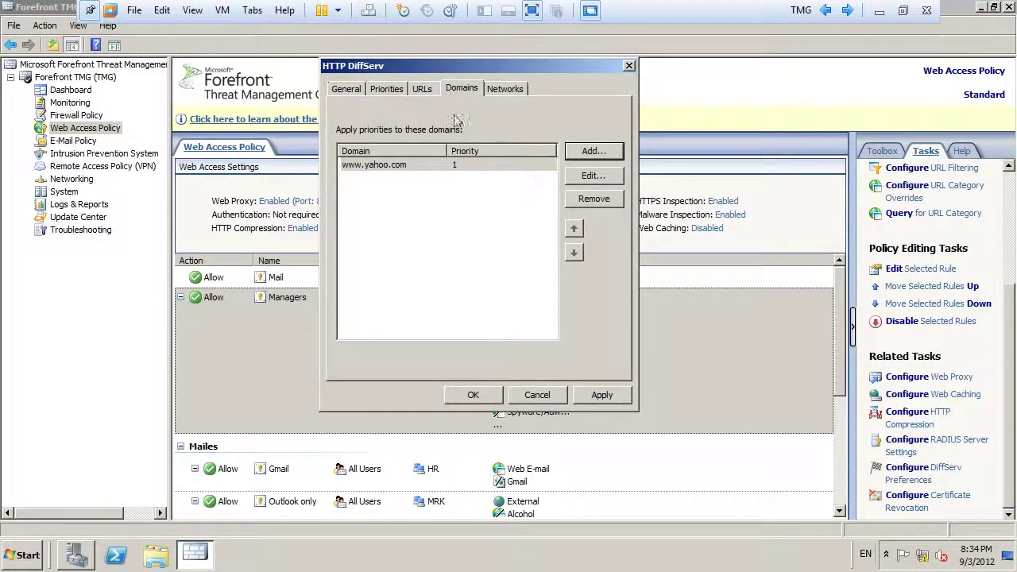
Step: Apply DiffServ to the External network
{"action": "left_click", "coordinate": [502, 89]}
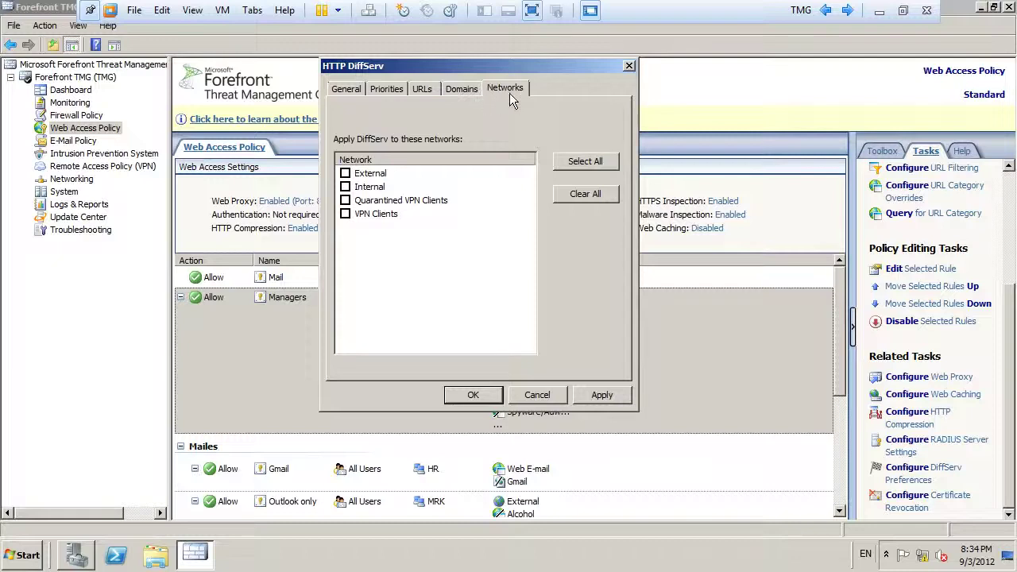
{"action": "left_click", "coordinate": [346, 174]}
{"action": "left_click", "coordinate": [387, 89]}
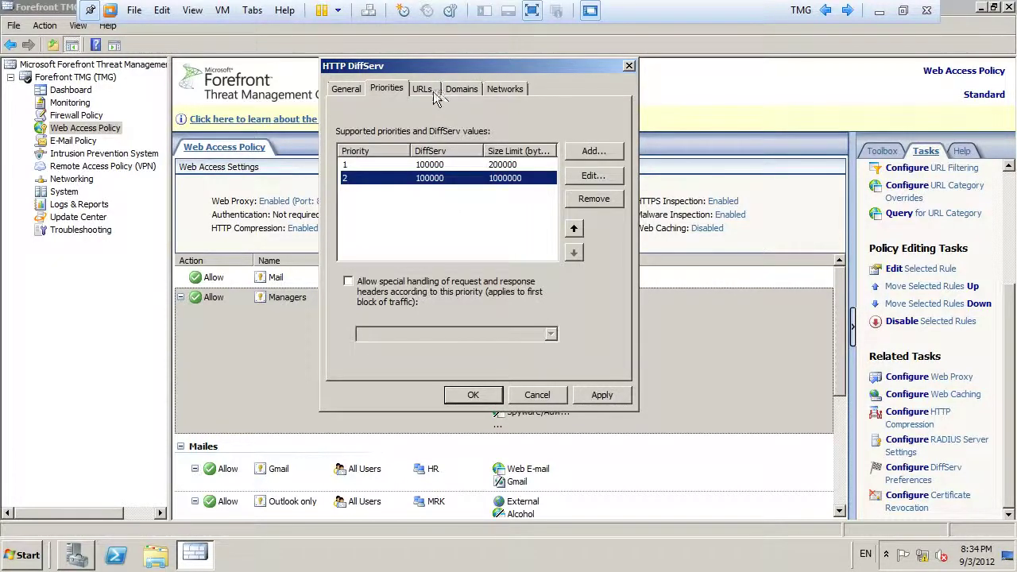
{"action": "left_click", "coordinate": [429, 90]}
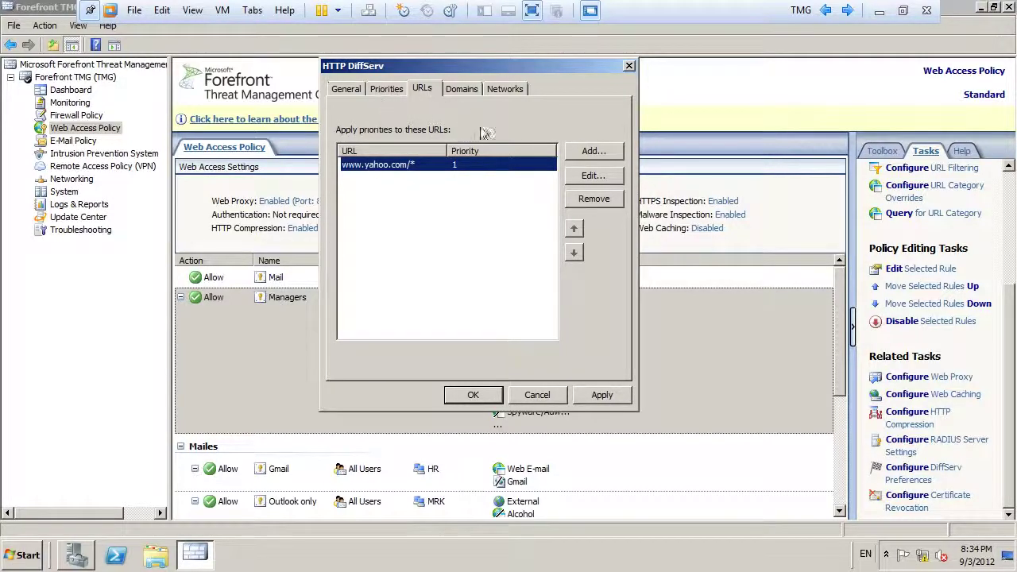
{"action": "left_click", "coordinate": [595, 152]}
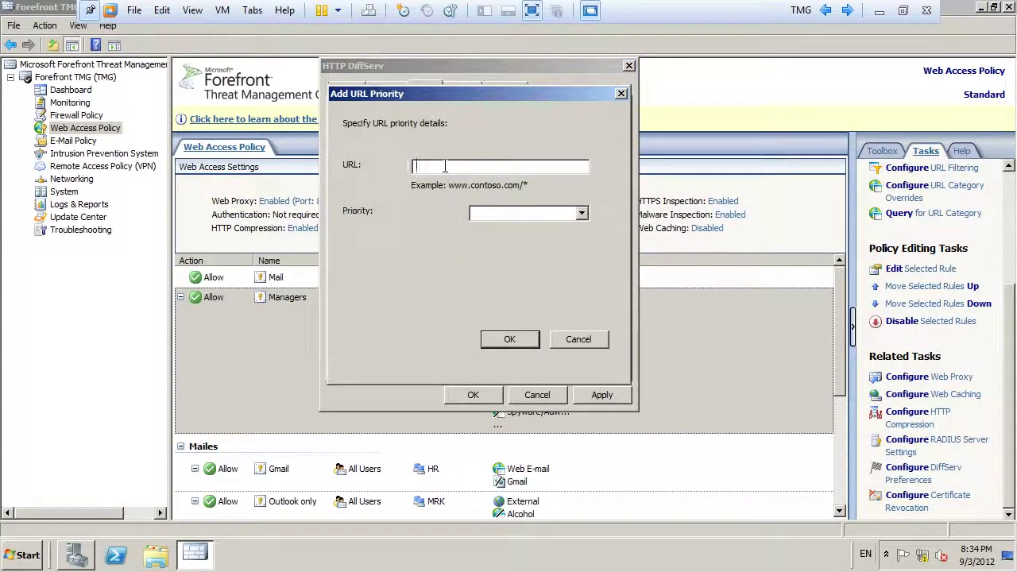
{"action": "left_click", "coordinate": [556, 210]}
{"action": "left_click", "coordinate": [479, 238]}
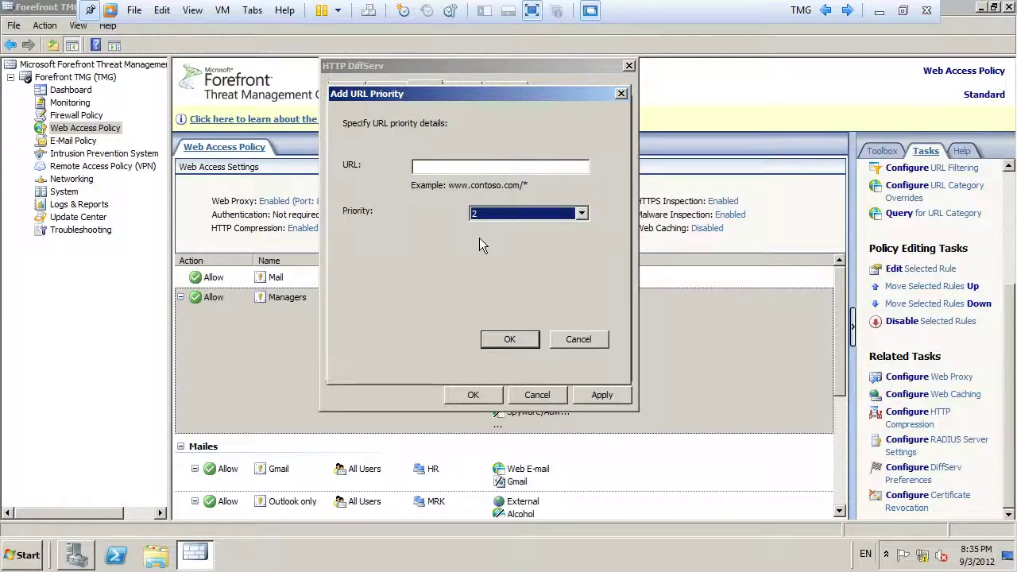
{"action": "left_click", "coordinate": [587, 340]}
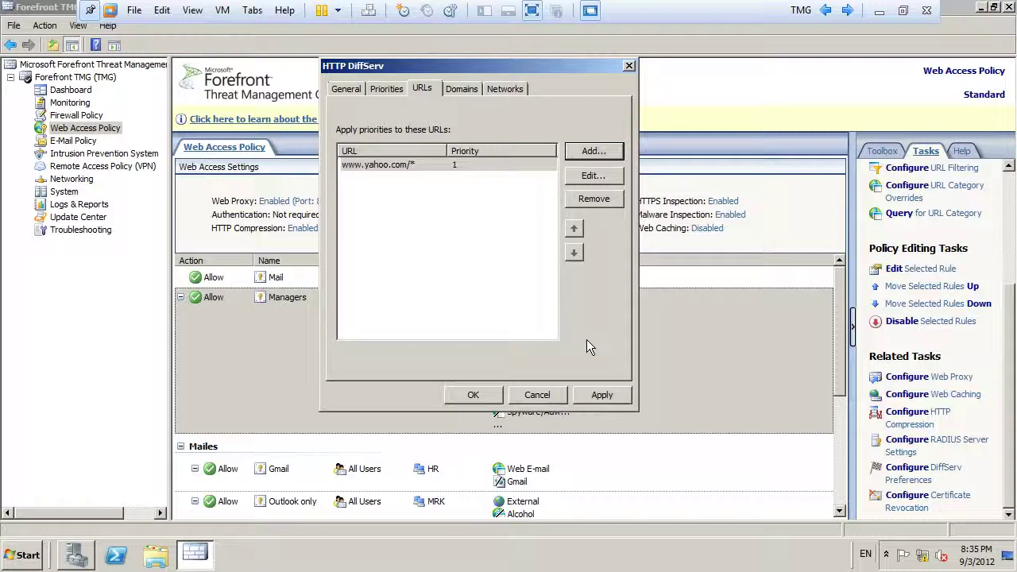
Step: Allow special handling of request and response headers, using priority 2 for the first block of traffic
{"action": "left_click", "coordinate": [501, 87]}
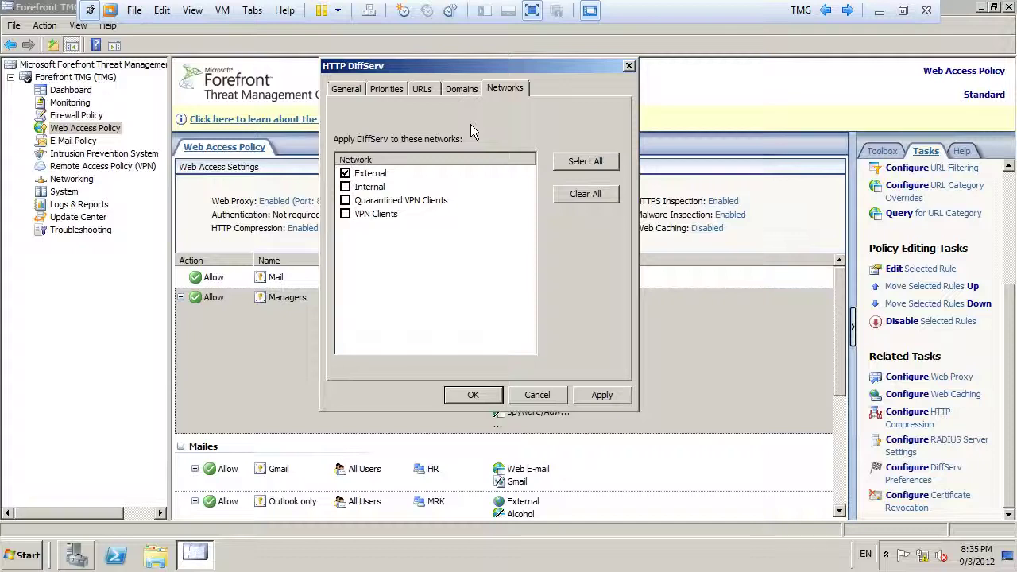
{"action": "left_click", "coordinate": [383, 88]}
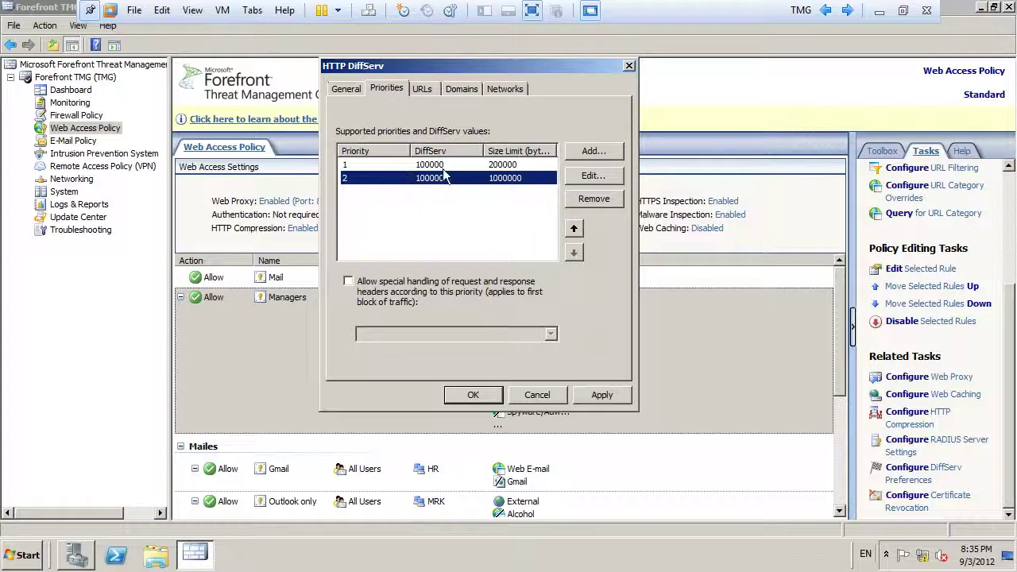
{"action": "left_click", "coordinate": [348, 280]}
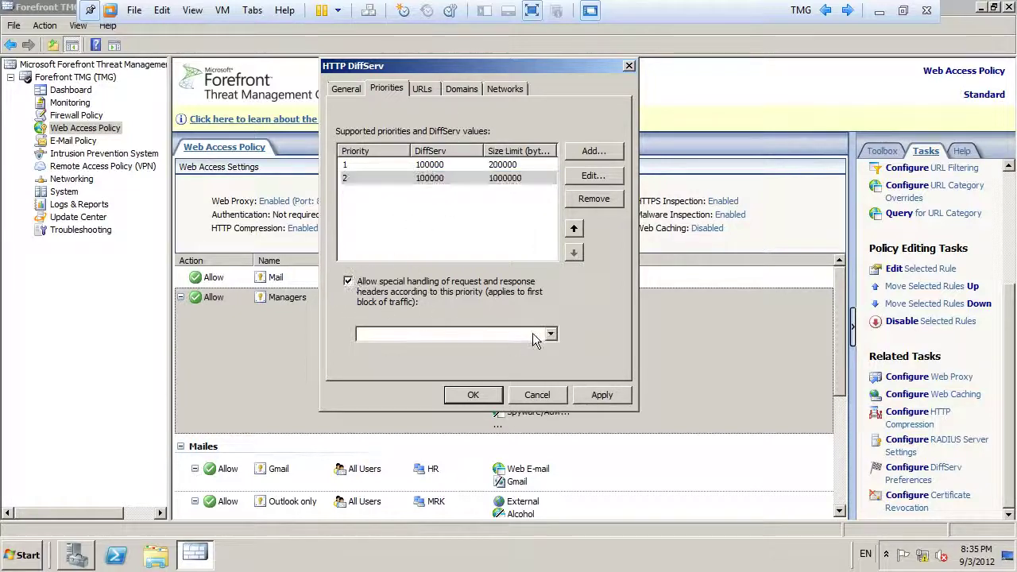
{"action": "left_click", "coordinate": [550, 334]}
{"action": "left_click", "coordinate": [386, 349]}
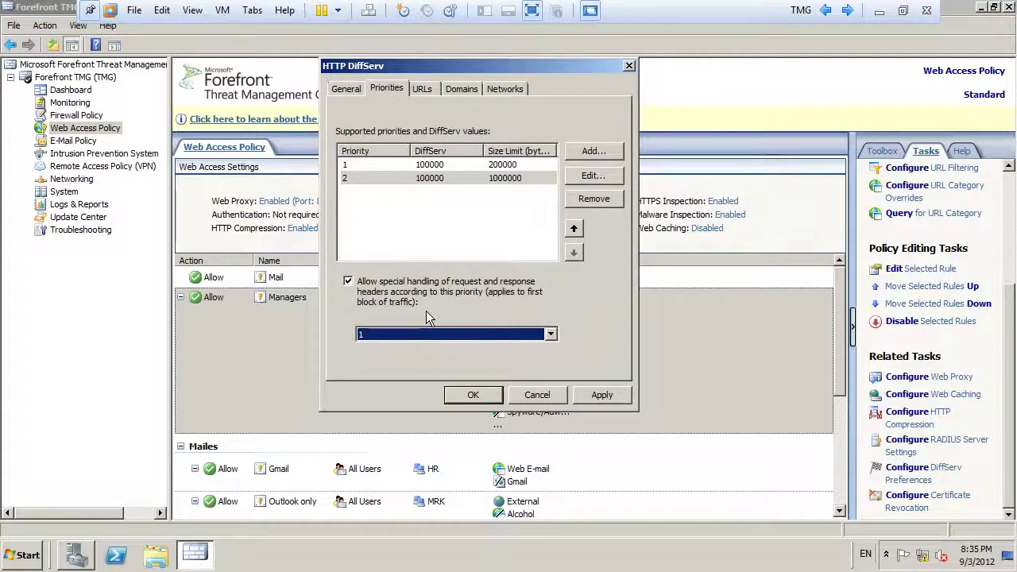
{"action": "left_click", "coordinate": [428, 335]}
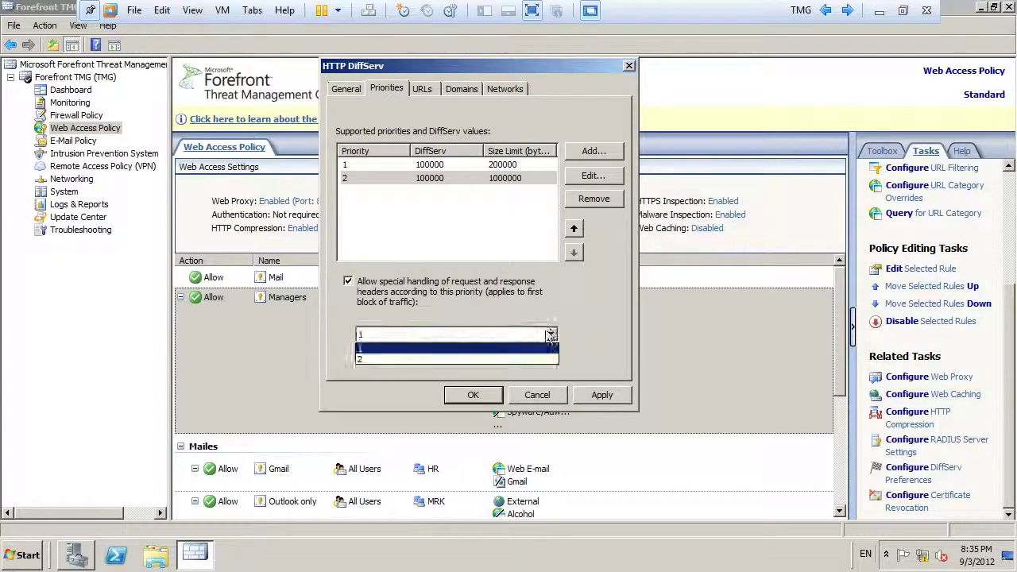
{"action": "left_click", "coordinate": [403, 359]}
{"action": "left_click", "coordinate": [351, 167]}
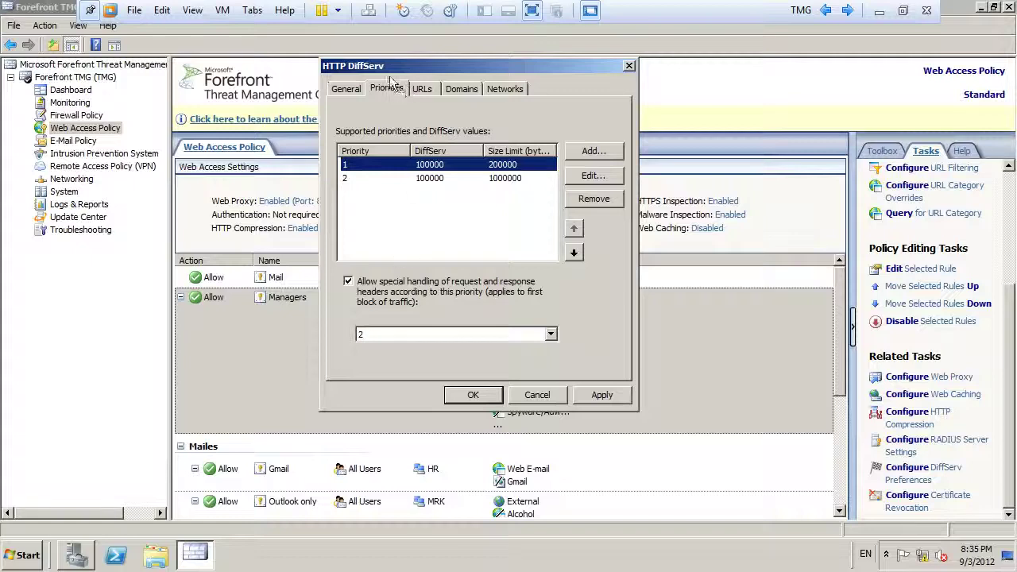
Step: Review the priorities and the URL, domain and network assignments, and close the HTTP DiffServ settings without saving
{"action": "left_click", "coordinate": [422, 89]}
{"action": "left_click", "coordinate": [454, 90]}
{"action": "left_click", "coordinate": [501, 89]}
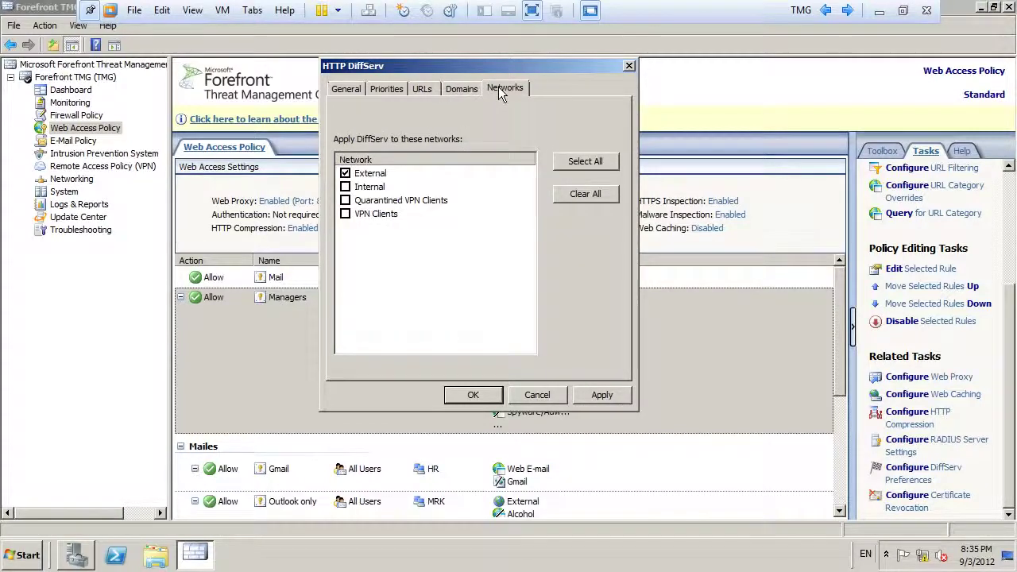
{"action": "left_click", "coordinate": [387, 88]}
{"action": "left_click", "coordinate": [422, 90]}
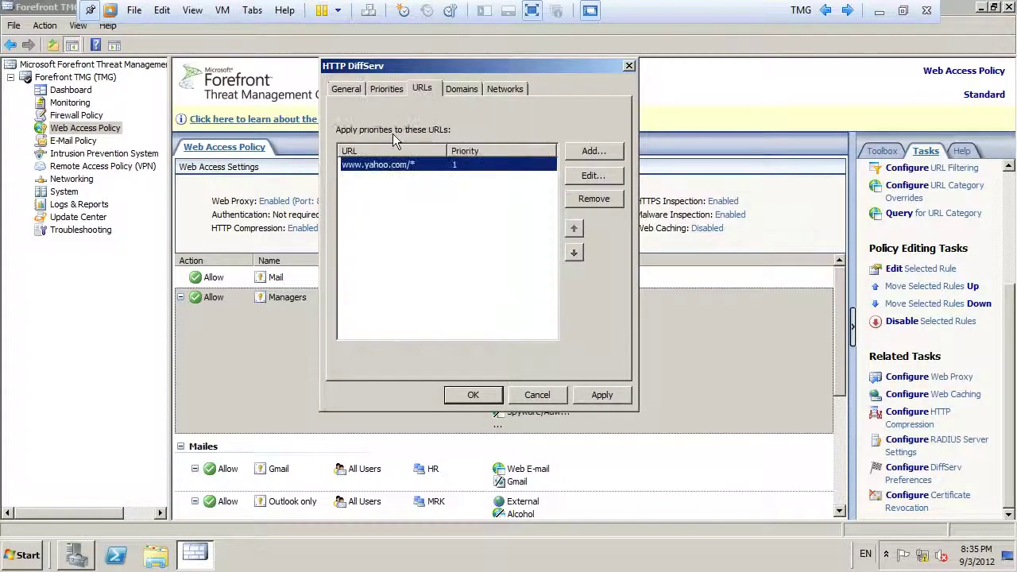
{"action": "left_click", "coordinate": [455, 90]}
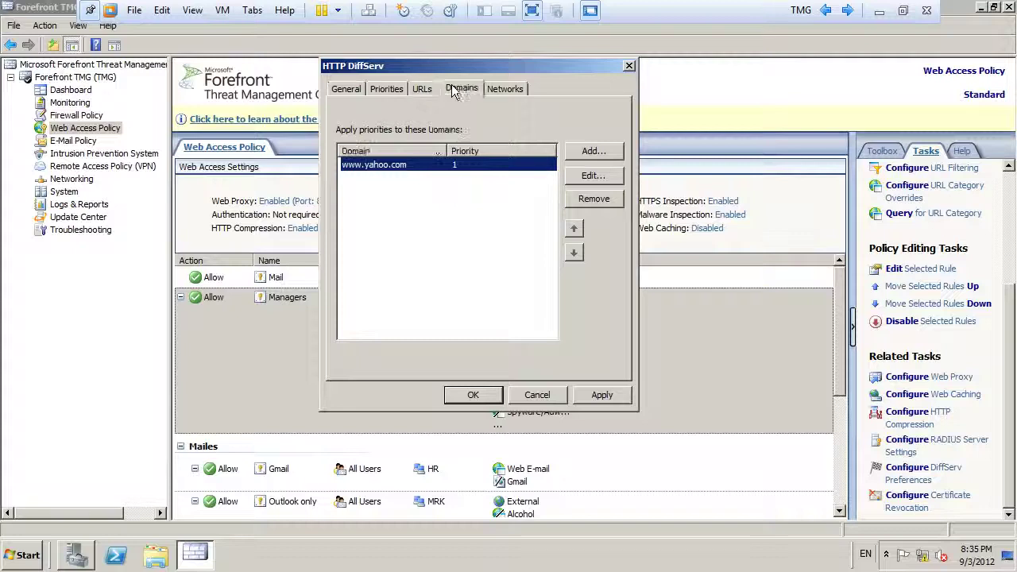
{"action": "left_click", "coordinate": [503, 89]}
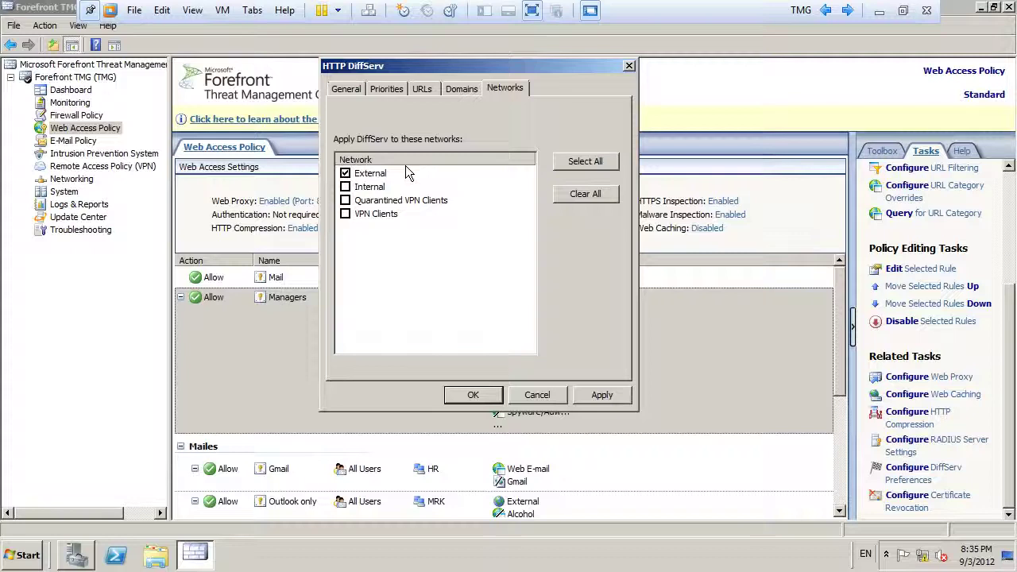
{"action": "left_click", "coordinate": [537, 395]}
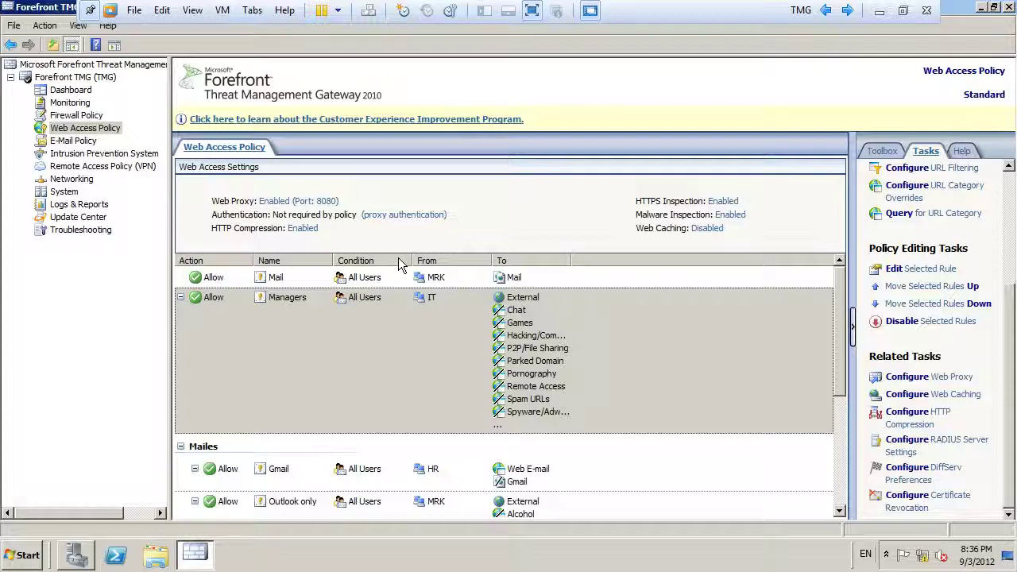
{"action": "left_click", "coordinate": [878, 10]}
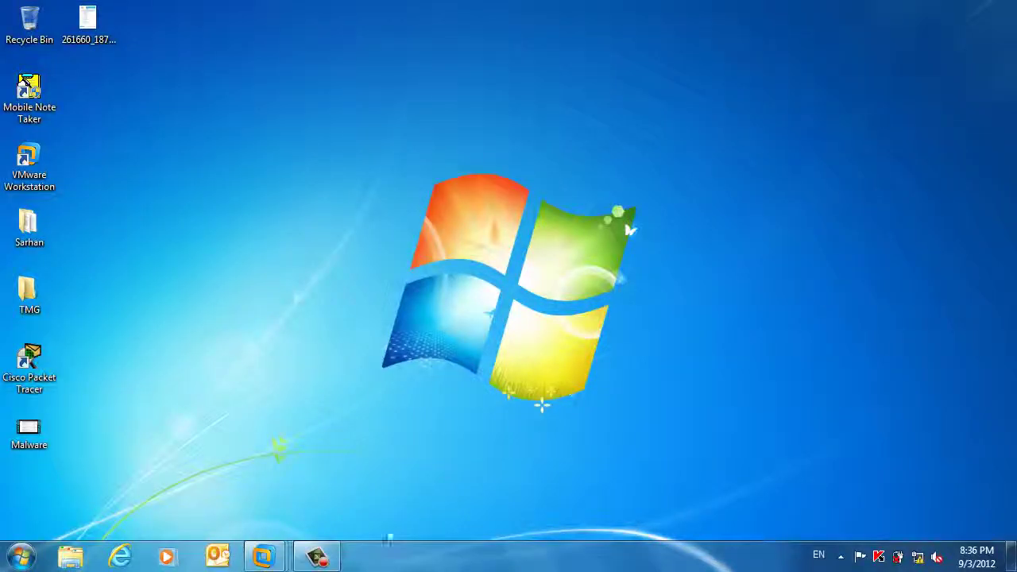
{"action": "left_click", "coordinate": [317, 556]}
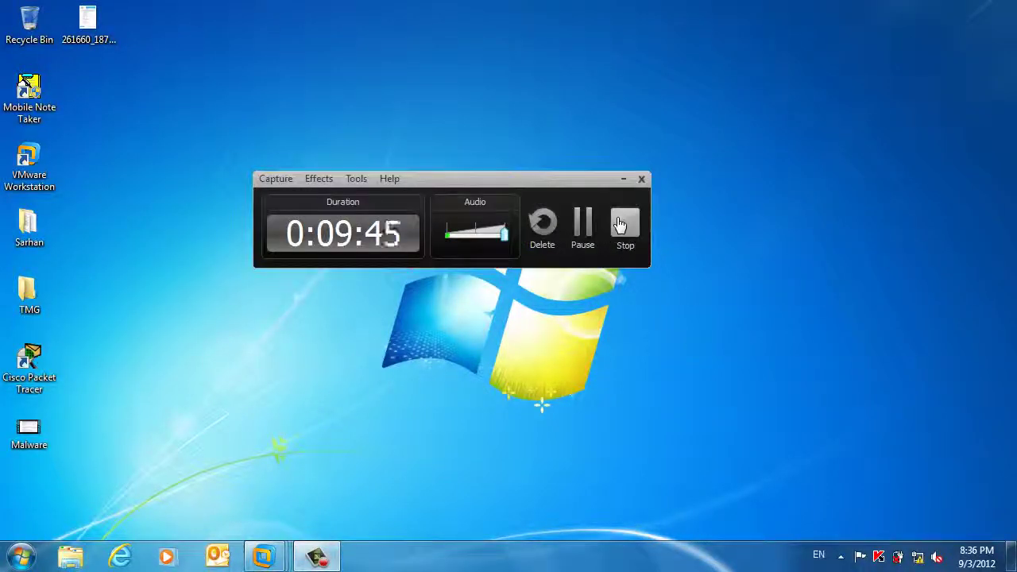